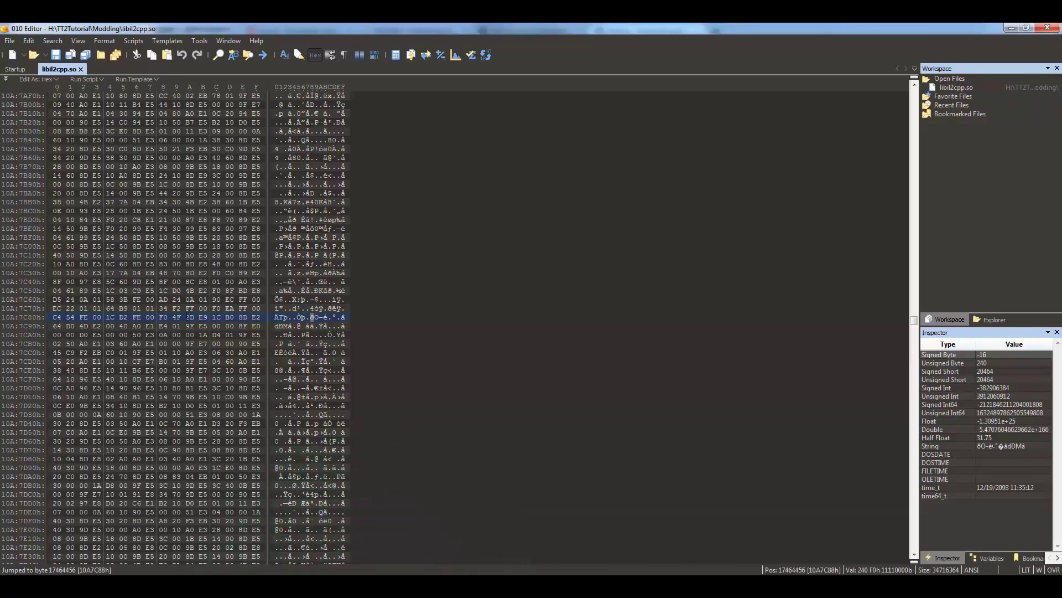
Copy the byte sequence for True, 01 00 A0 E3 1E FF 2F E1, from the Notepad notes.
left_click(156, 316)
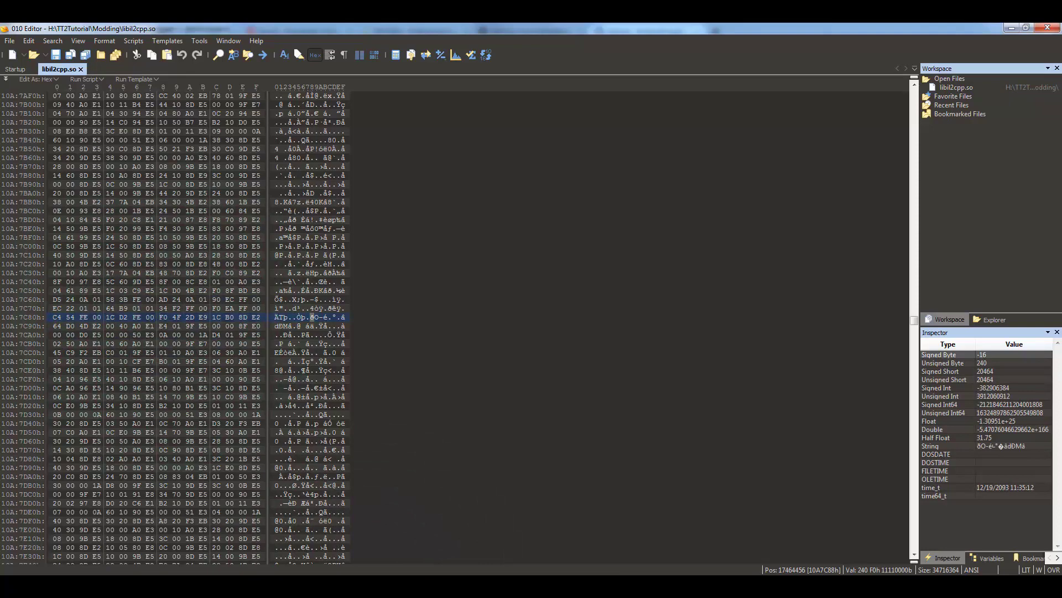
key("alt+Tab")
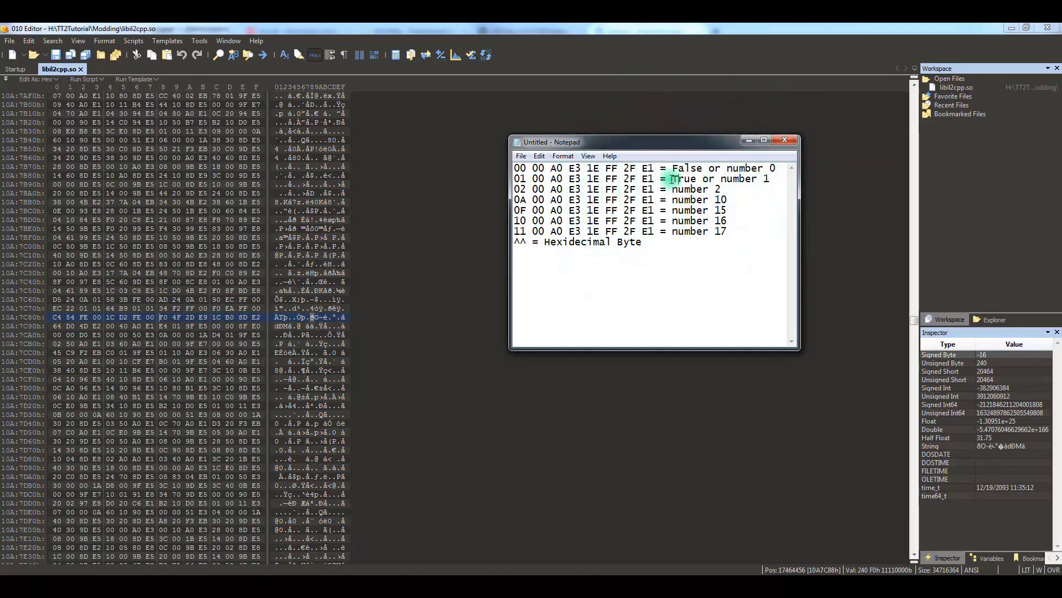
left_click(650, 179)
left_click_drag(654, 178, 515, 179)
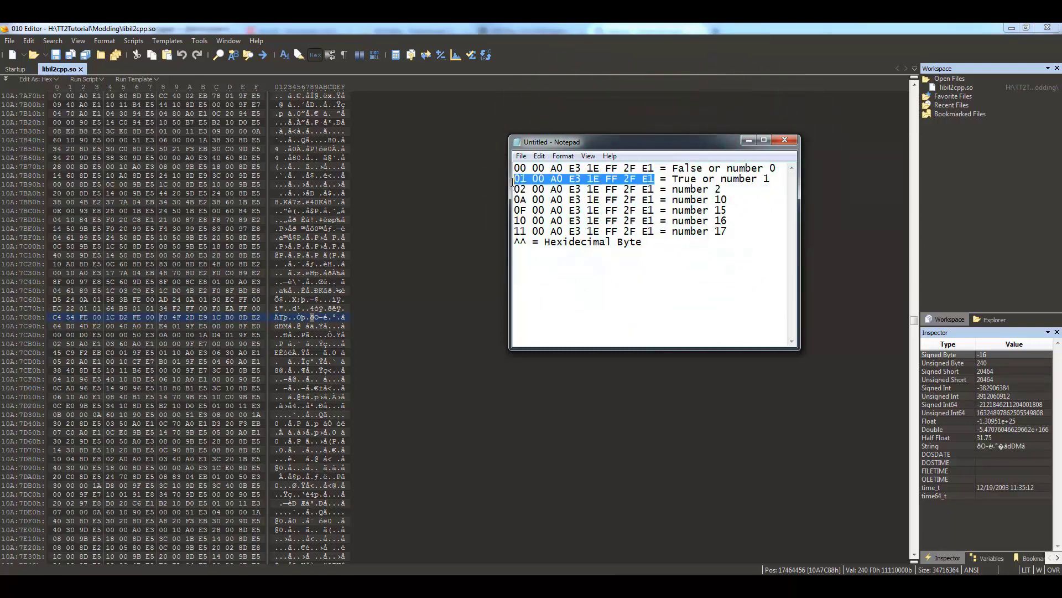
right_click(526, 179)
left_click(552, 214)
Overwrite the bytes at offset 10A7C88h in libil2cpp.so with the copied sequence as hex text, and save the file.
left_click(160, 318)
left_click(28, 40)
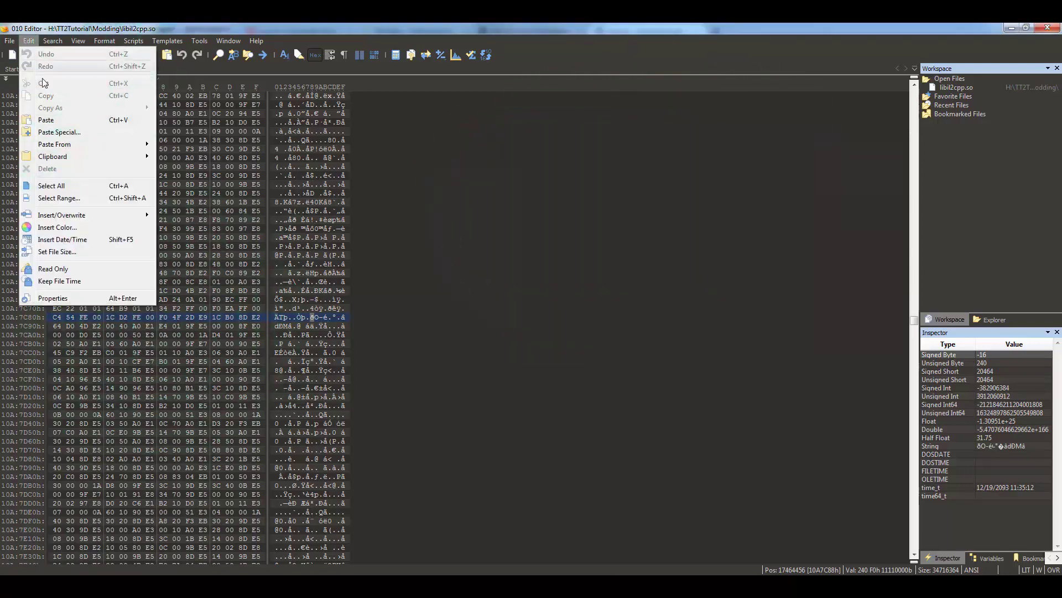
mouse_move(64, 145)
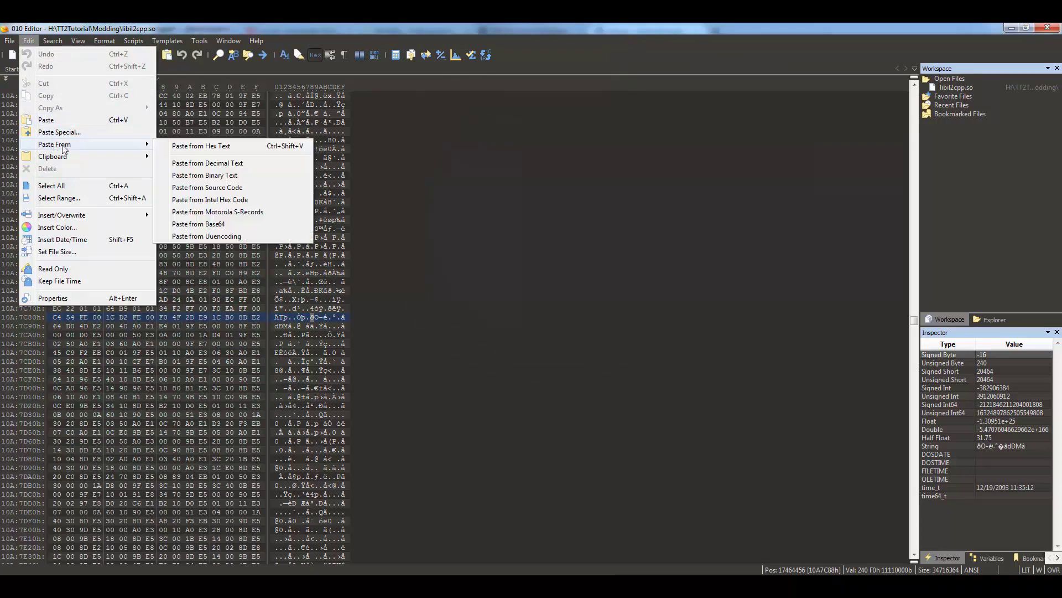
left_click(220, 147)
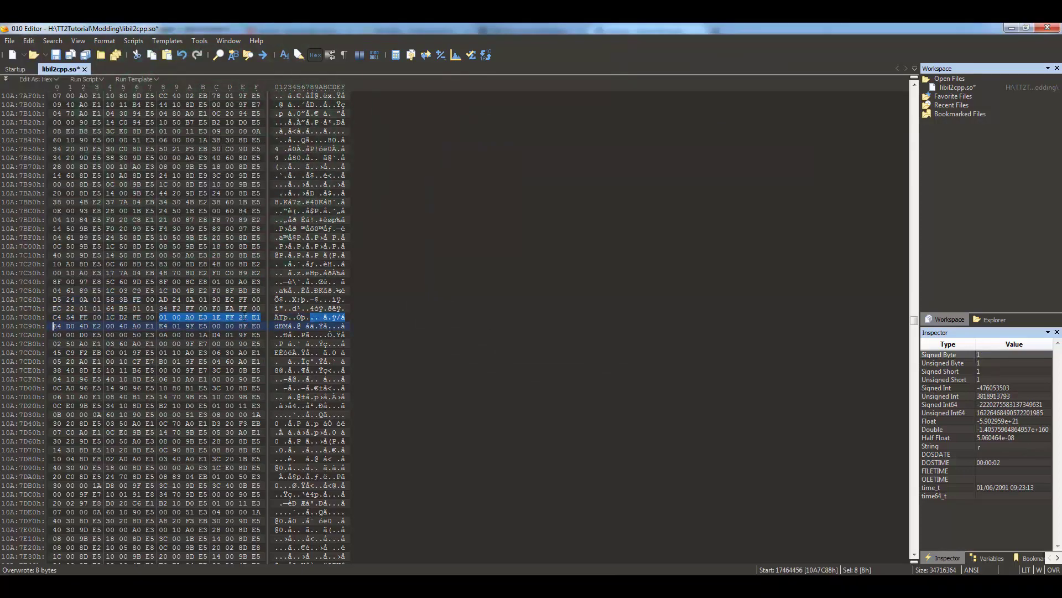
left_click(166, 319)
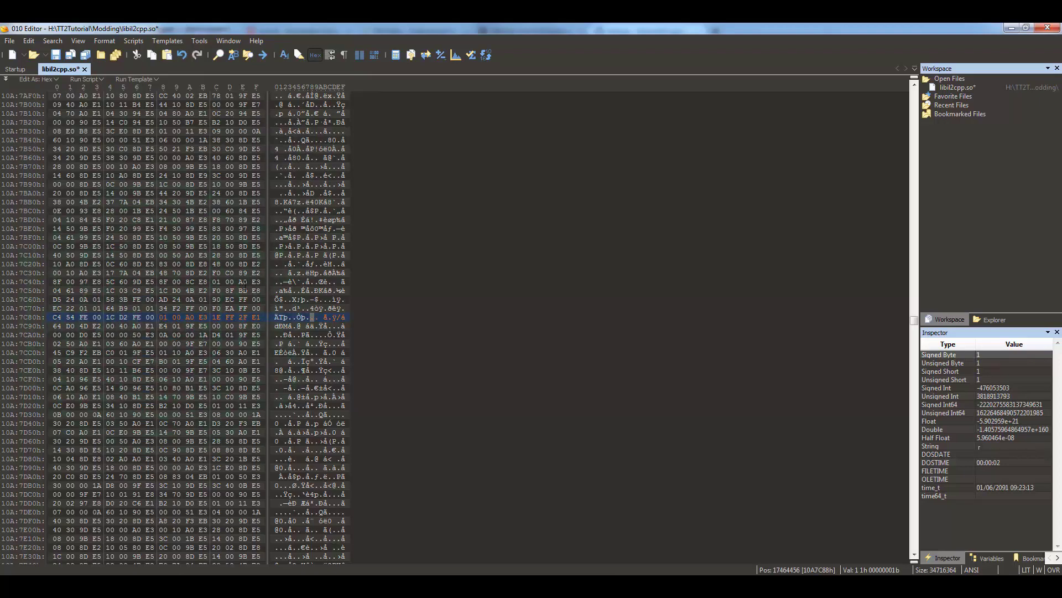
left_click(9, 40)
left_click(35, 118)
Switch to Windows Explorer and copy the modified libil2cpp.so from the Modding folder.
key("alt+Tab")
right_click(575, 243)
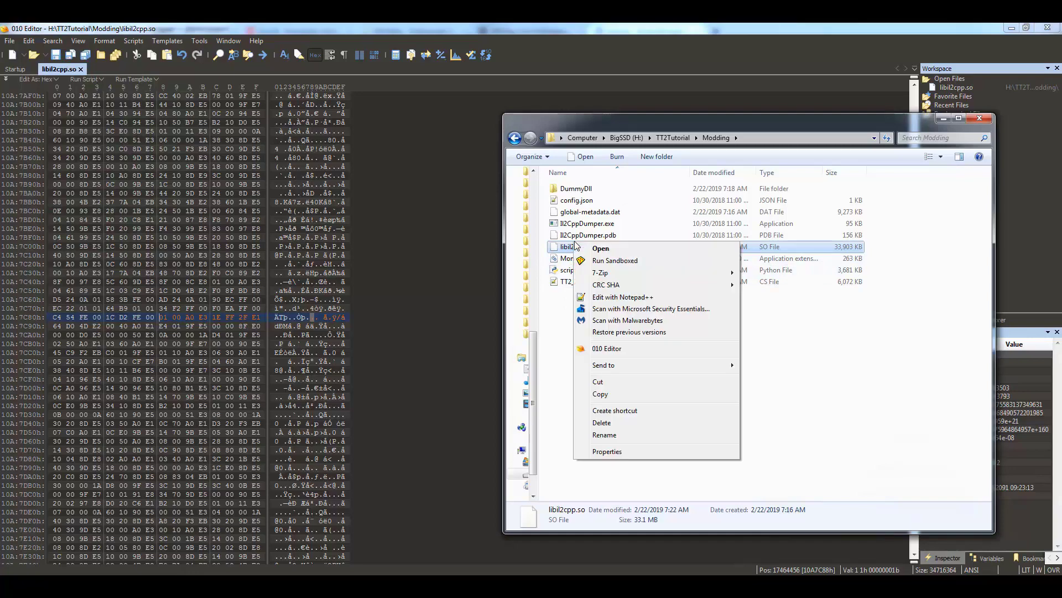
left_click(603, 394)
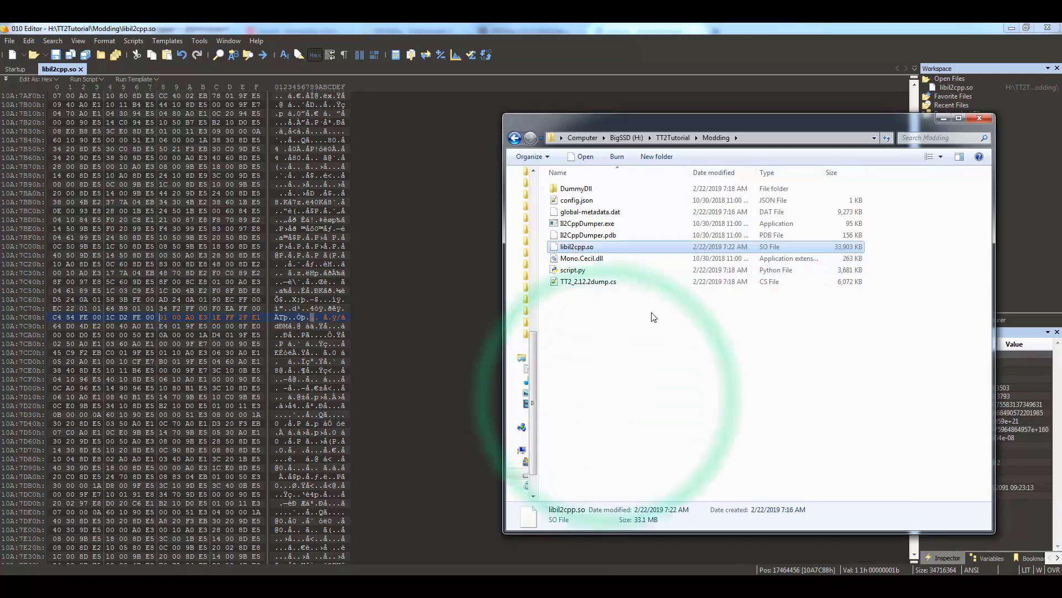
Replace libil2cpp.so in the decompiled Tap Titans 2 lib\armeabi-v7a folder, inside 1-Decompiled APKs, with the copied file.
left_click(668, 138)
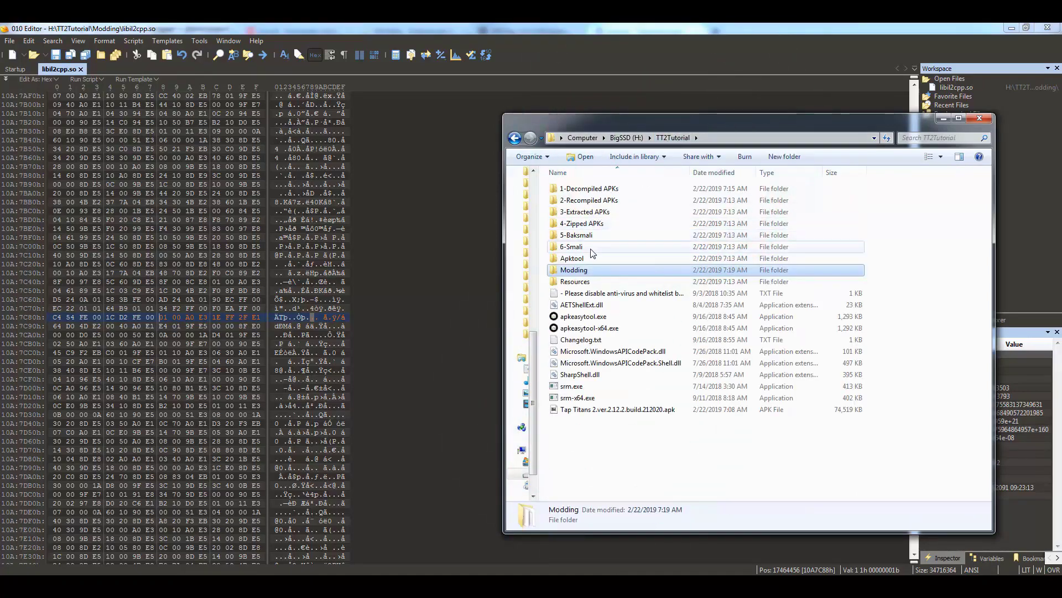
double_click(588, 189)
double_click(581, 190)
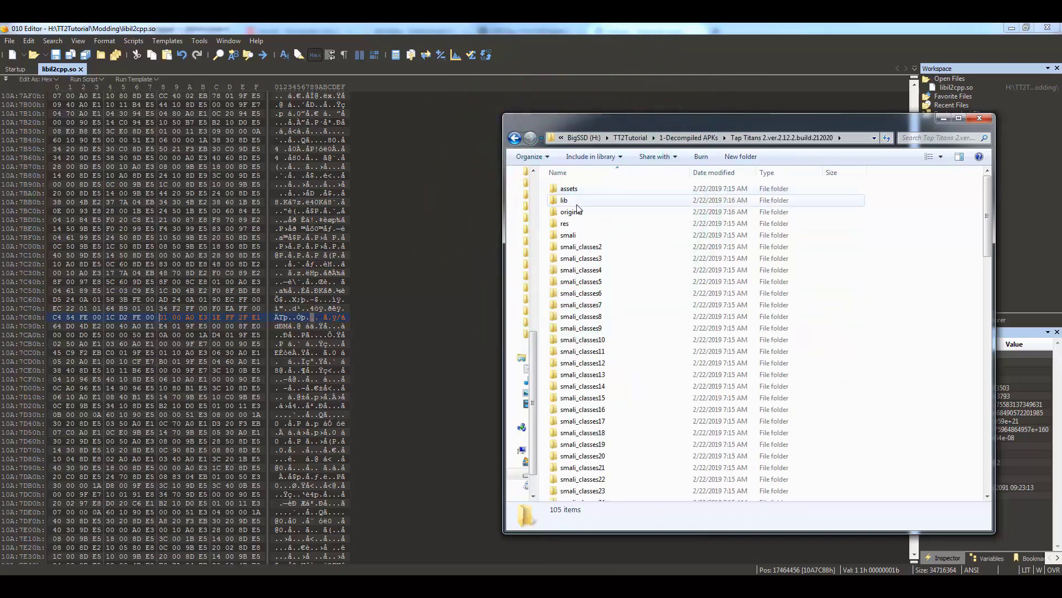
left_click(577, 201)
double_click(577, 202)
double_click(576, 189)
right_click(602, 269)
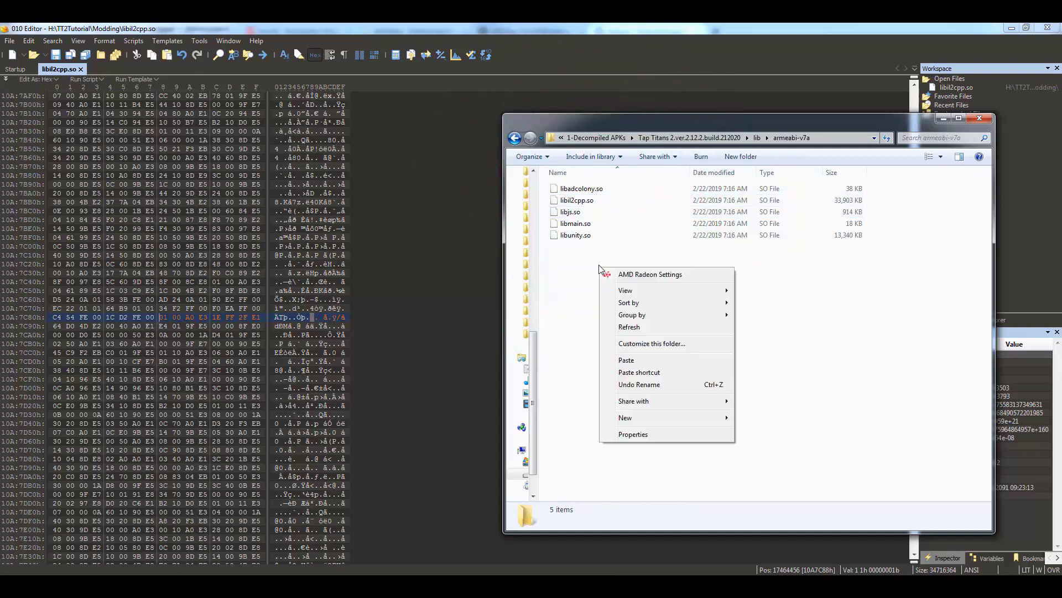
left_click(625, 360)
left_click(420, 194)
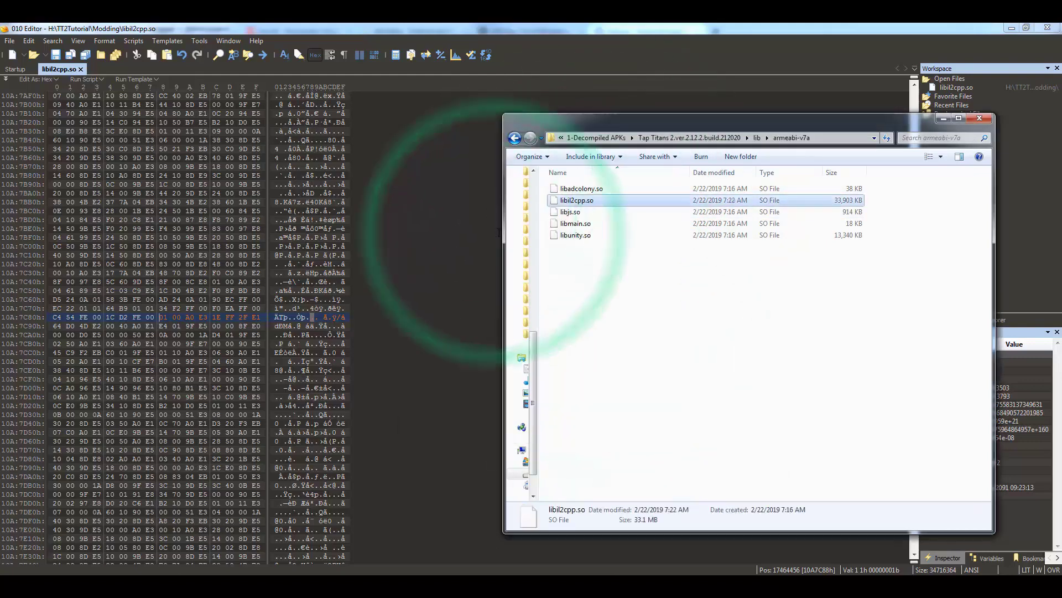
left_click(690, 289)
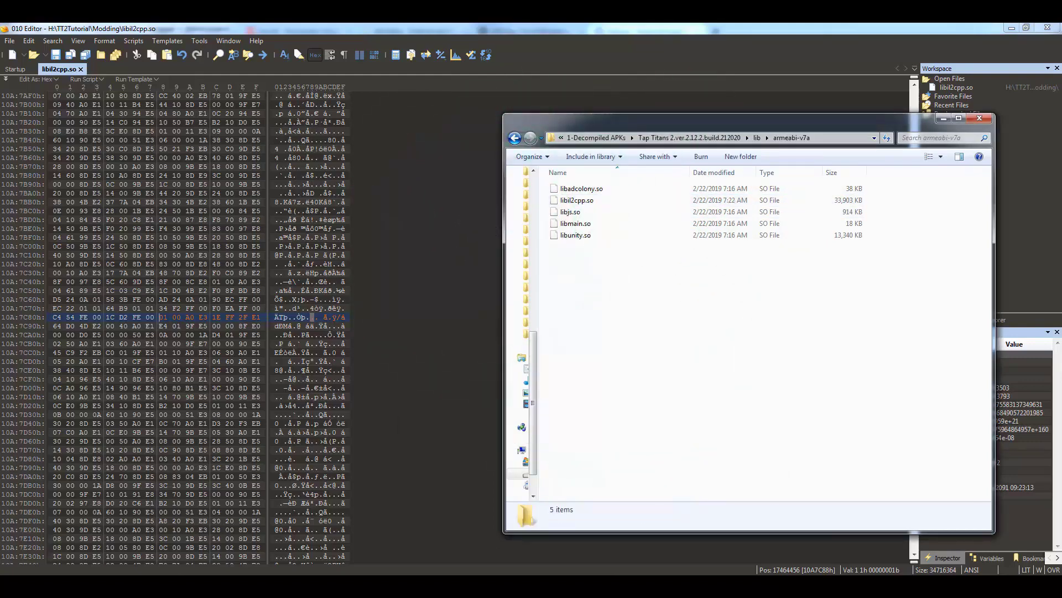
Try to compile the Tap Titans 2 APK in APK Easy Tool, and open the 2-Recompiled APKs folder in Explorer.
key("alt+Tab")
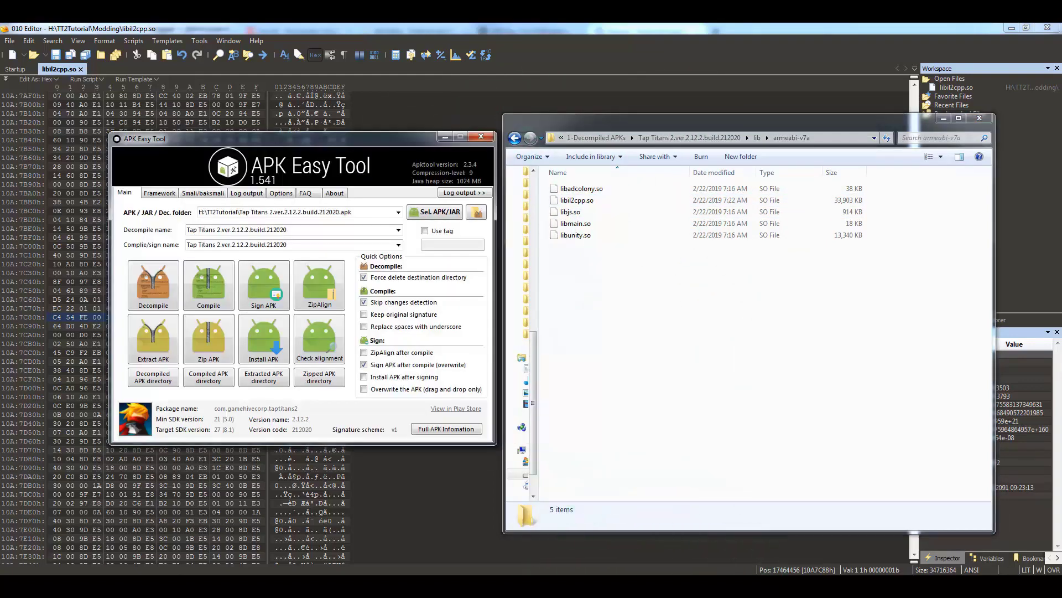
left_click(208, 281)
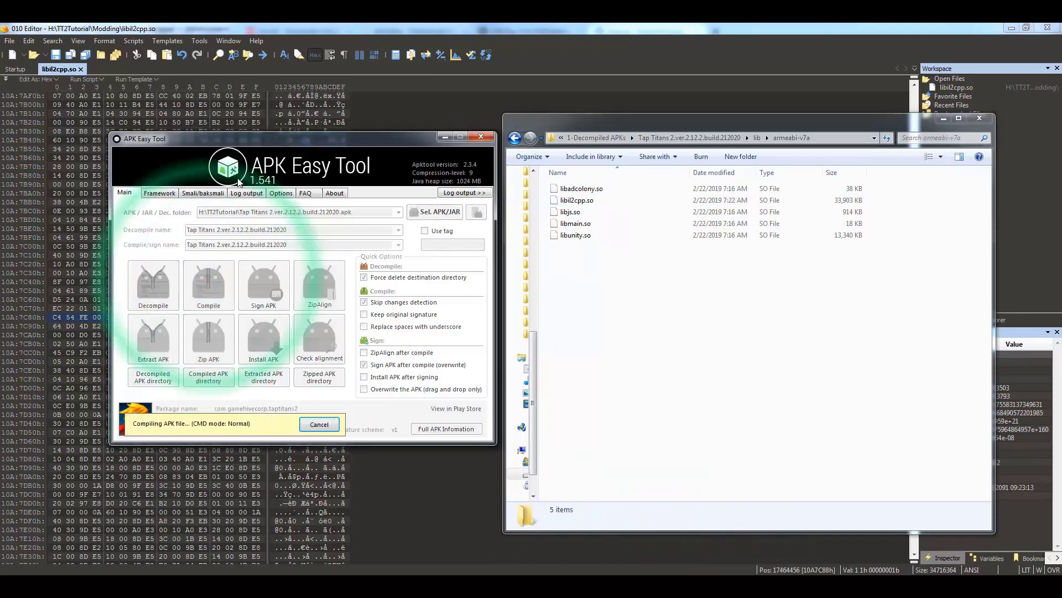
left_click(594, 138)
left_click(676, 138)
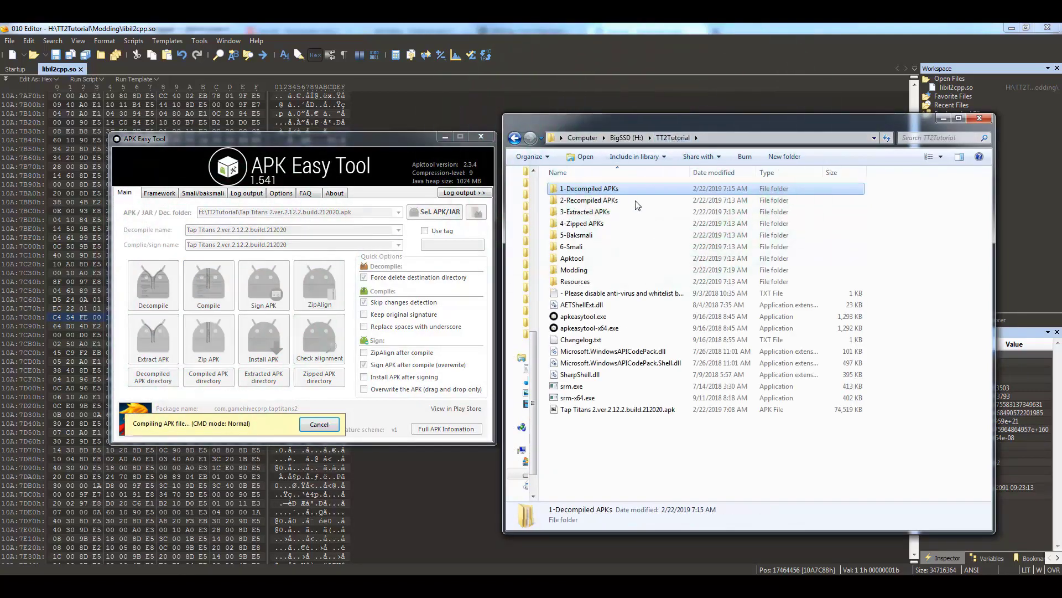
left_click(599, 204)
double_click(603, 206)
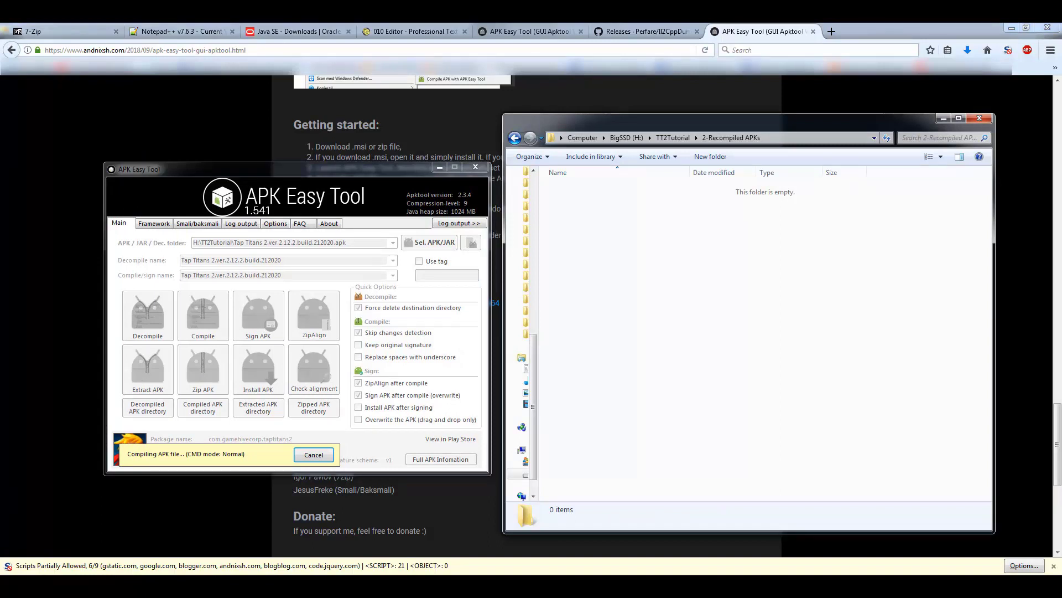
Cancel the running APK compilation and close APK Easy Tool.
left_click(320, 454)
left_click(575, 341)
left_click(712, 295)
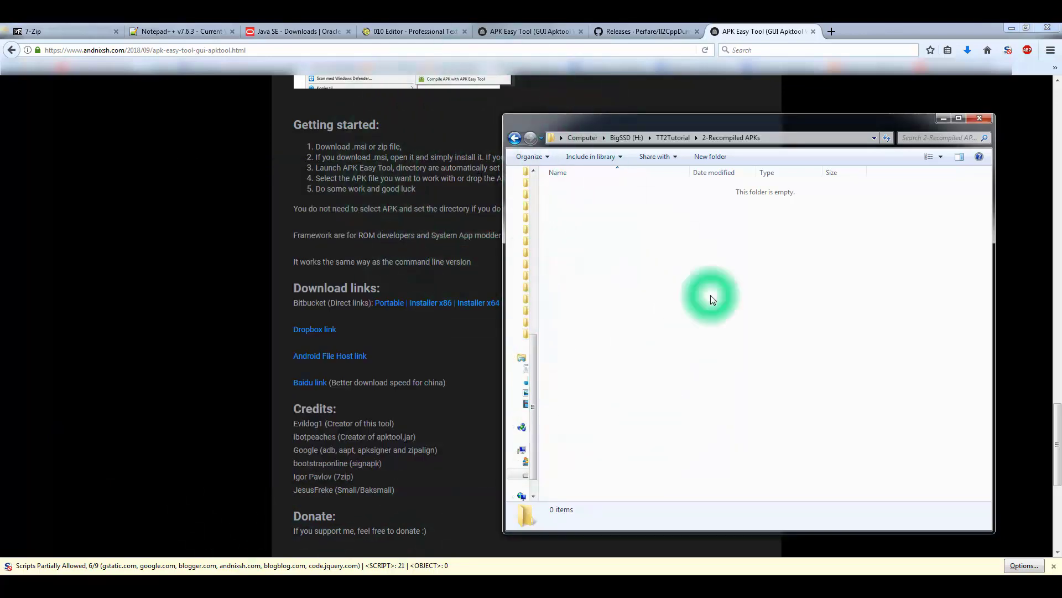
Permanently delete everything in the TT2Tutorial folder except the Modding folder and the Tap Titans 2 APK file.
left_click(676, 137)
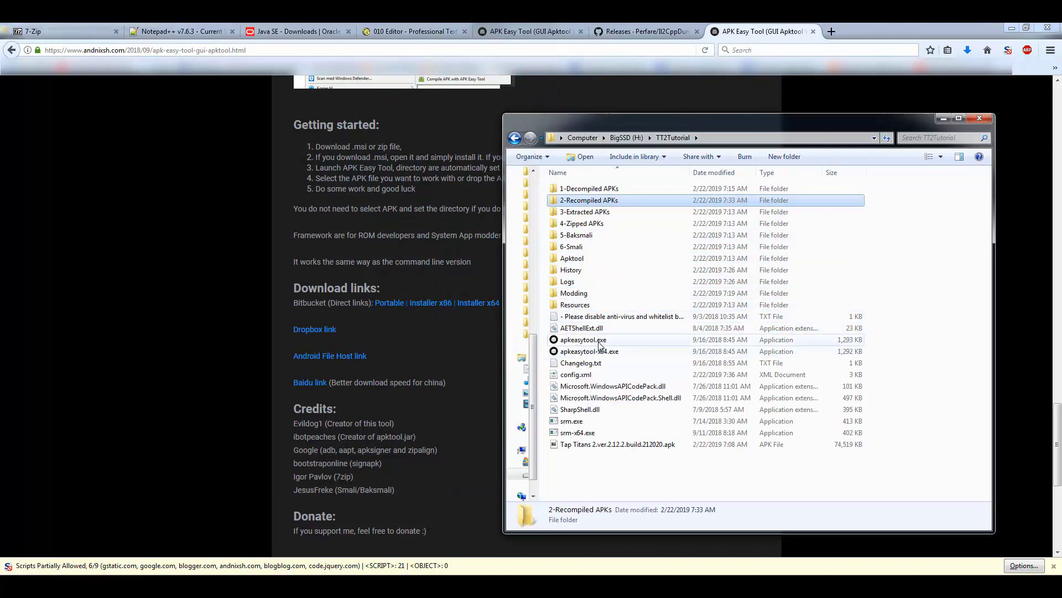
mouse_move(600, 345)
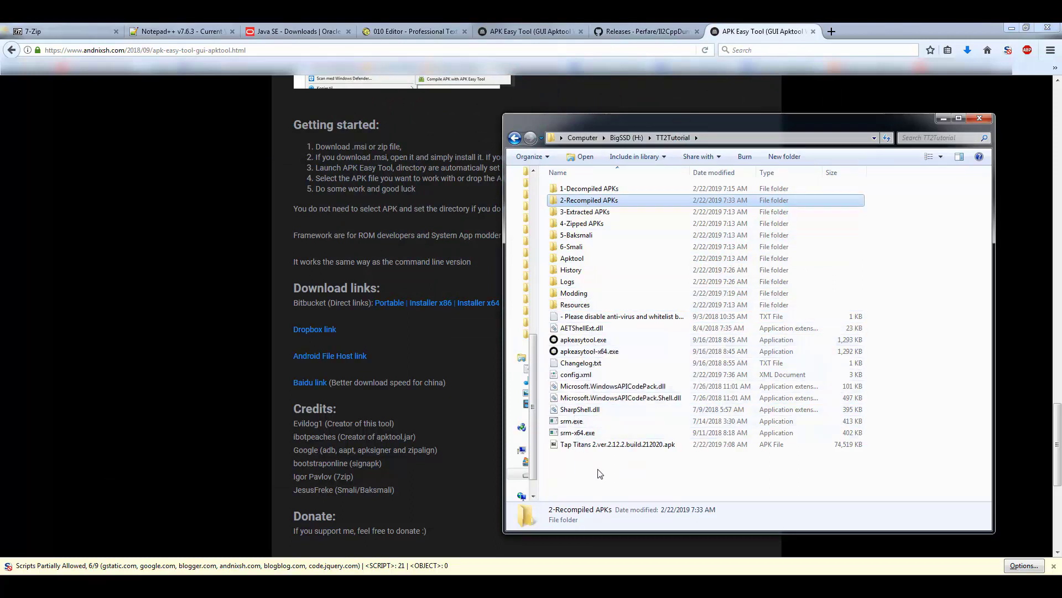
key("ctrl+a")
left_click(586, 445, "ctrl")
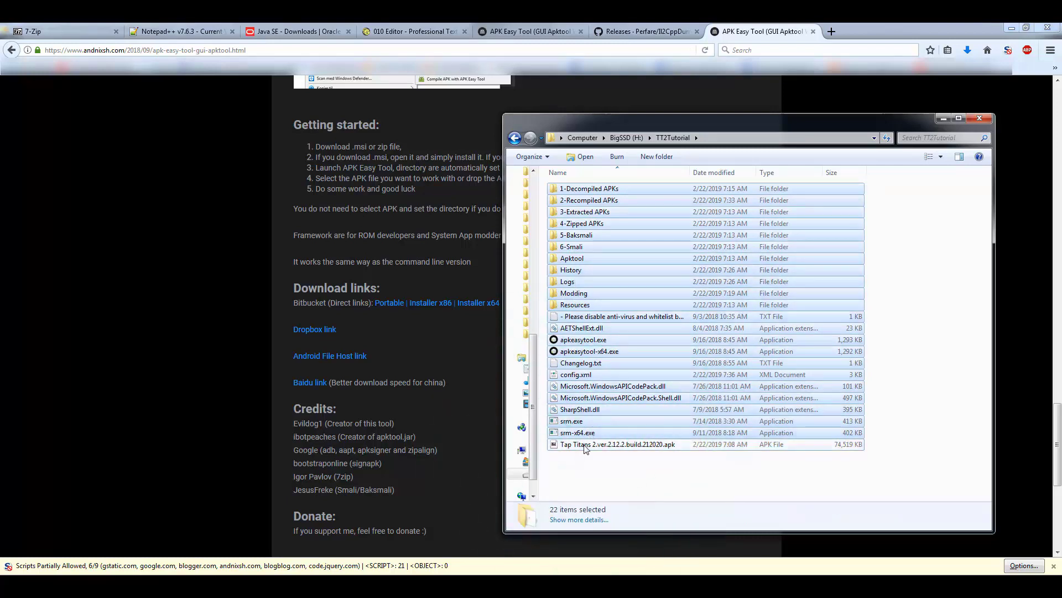
left_click(582, 295, "ctrl")
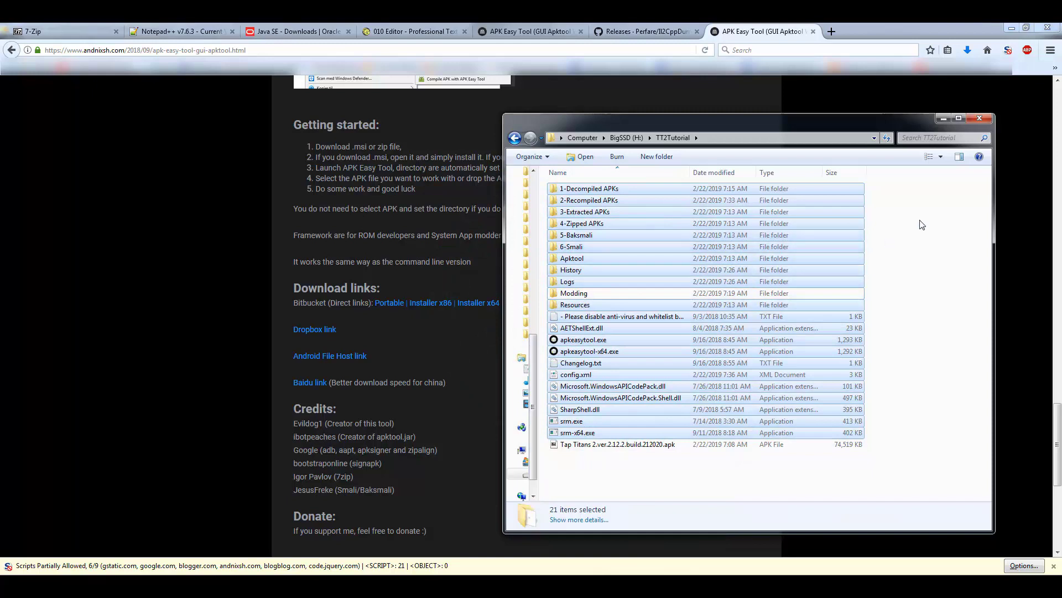
key("shift+Delete")
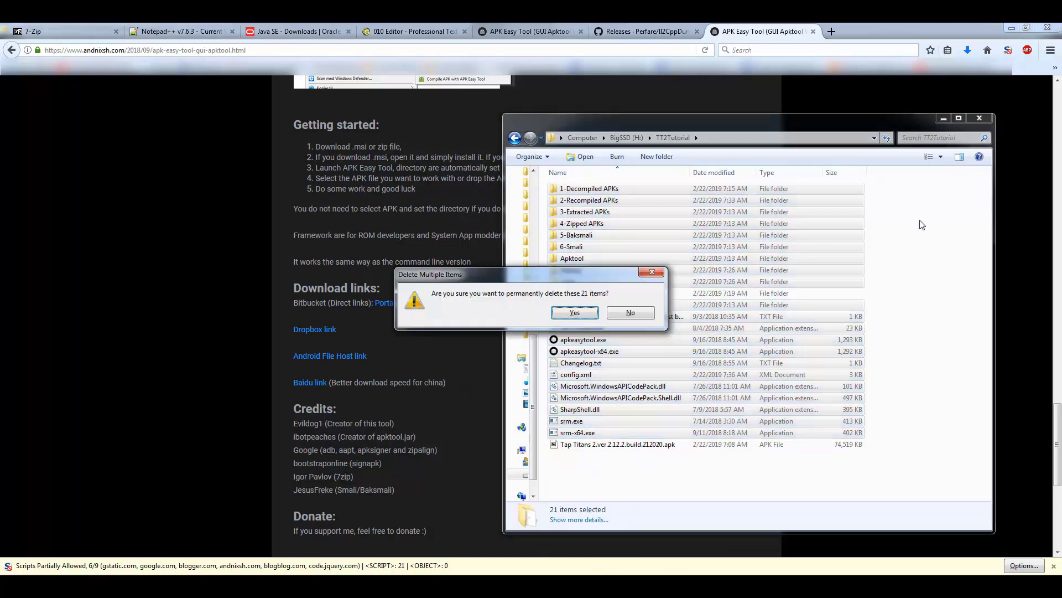
left_click(587, 320)
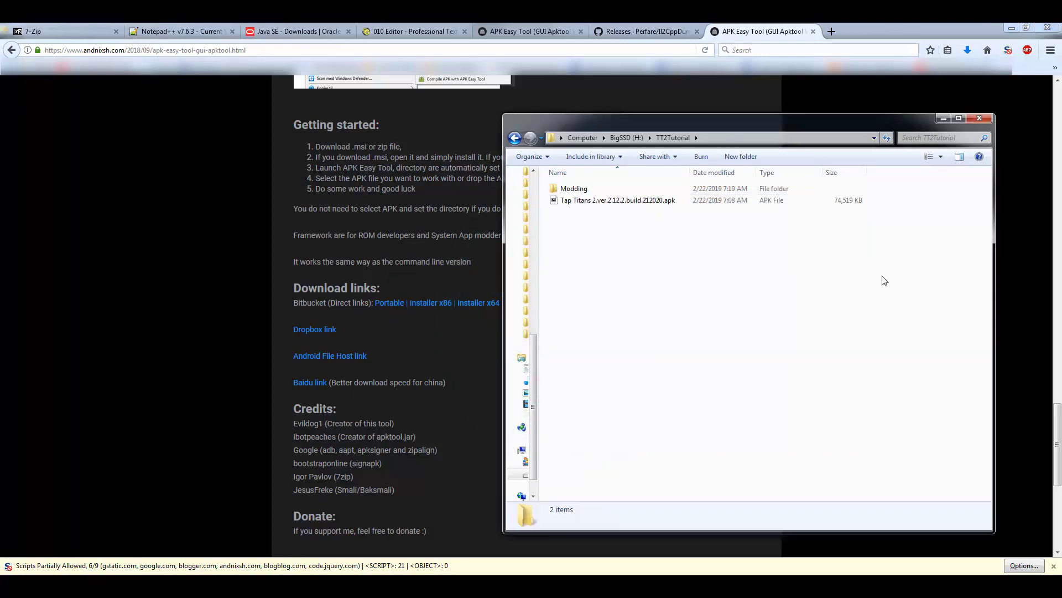
Follow the Android File Host link on the APK Easy Tool page and browse the Old versions folder to v1.50 portable.
left_click(349, 357)
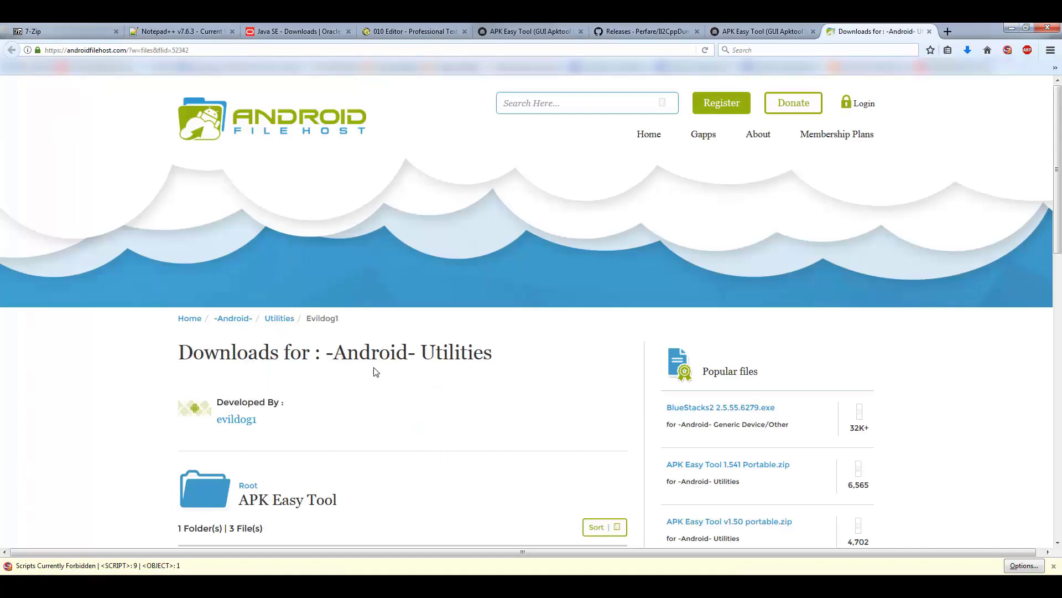
scroll(376, 371, "down", 3)
left_click(216, 388)
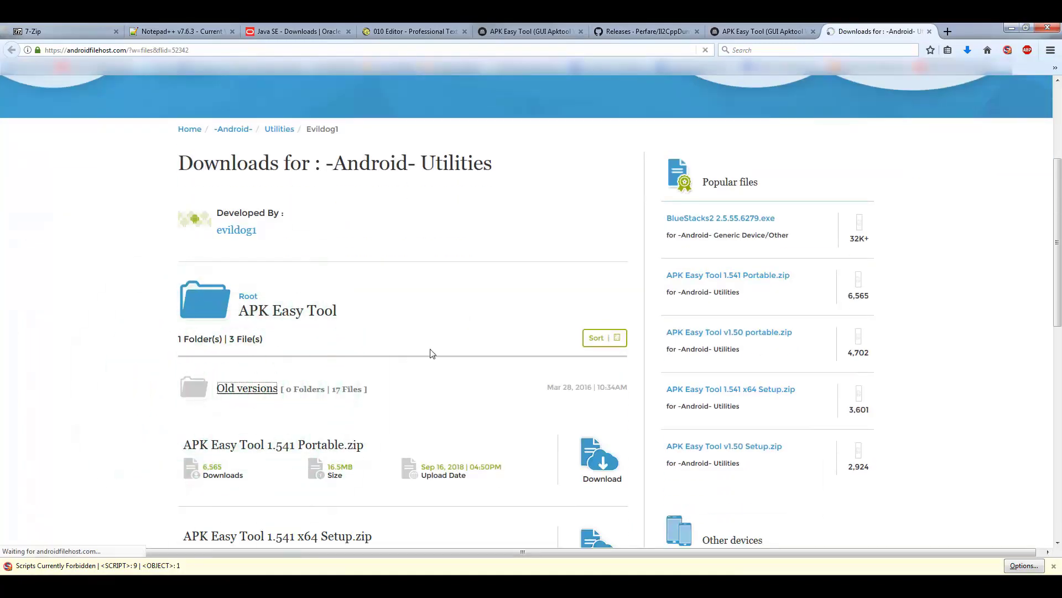
scroll(430, 348, "down", 10)
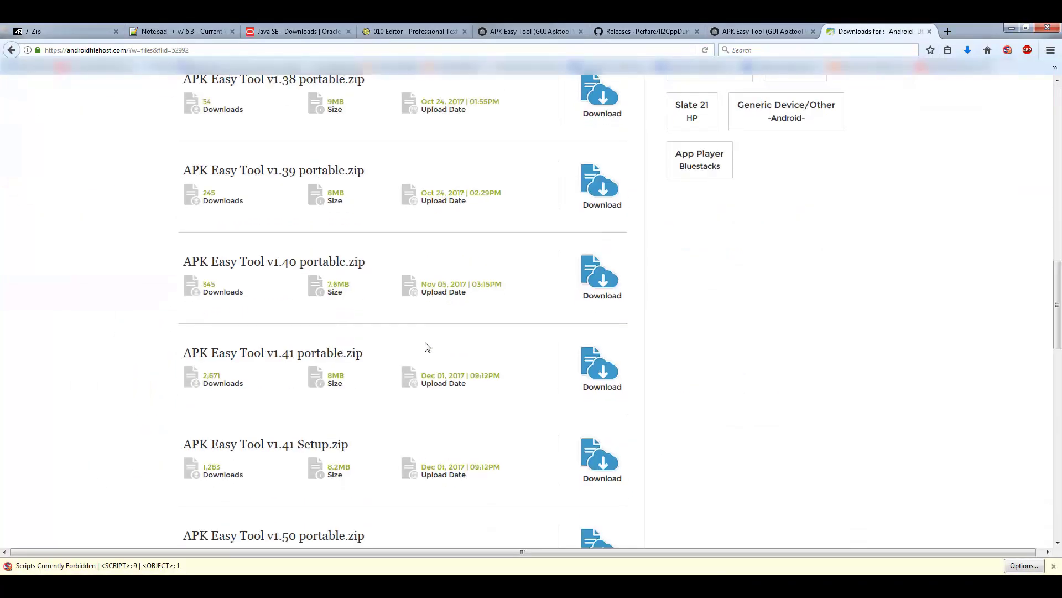
scroll(292, 264, "up", 3)
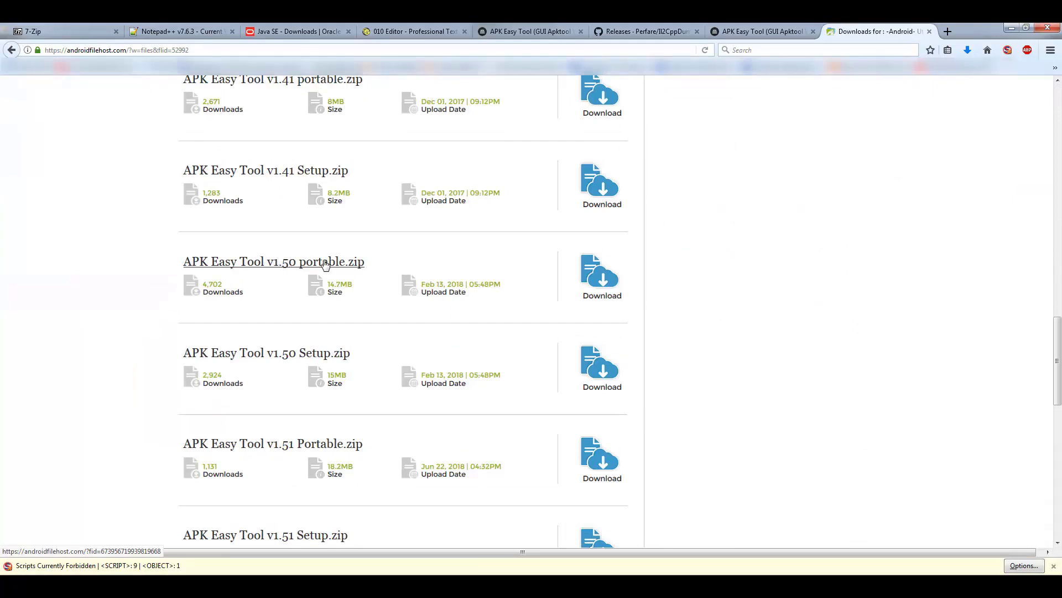
Download APK Easy Tool v1.50 portable.zip from the primary mirror, opening it with 7-Zip File Manager.
left_click(592, 272)
left_click(580, 425)
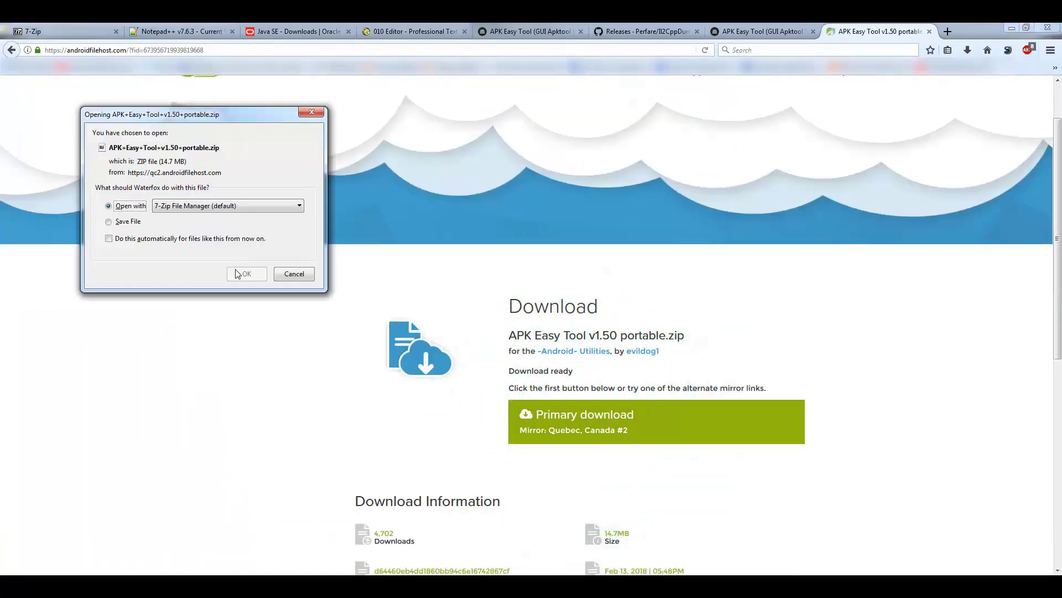
left_click(236, 273)
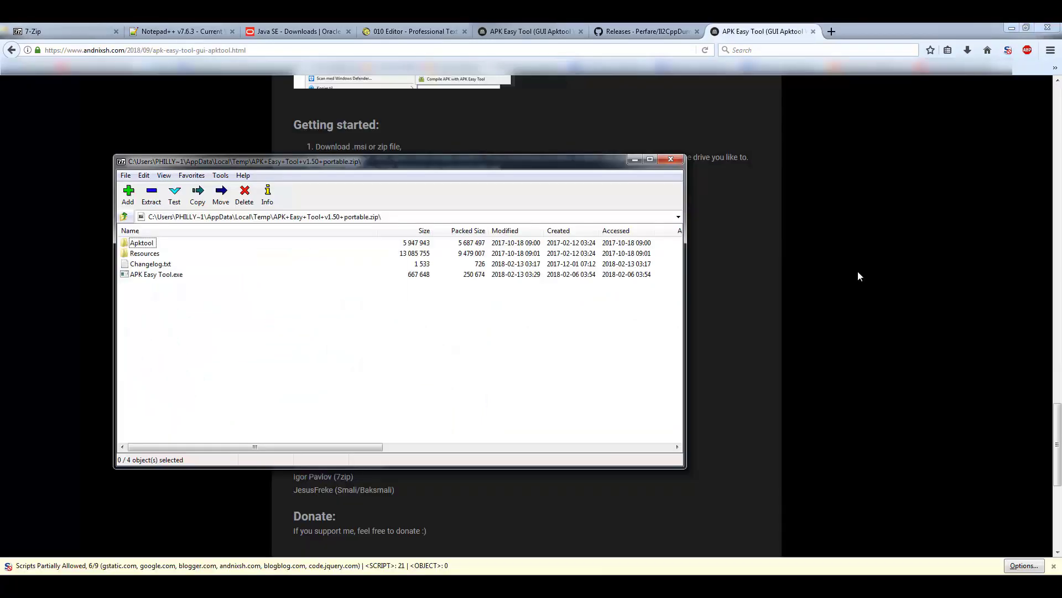
Copy the APK+Easy+Tool+v1.50+portable.zip archive from the Temp folder into the TT2Tutorial folder, and reopen the archive in 7-Zip.
left_click(937, 584)
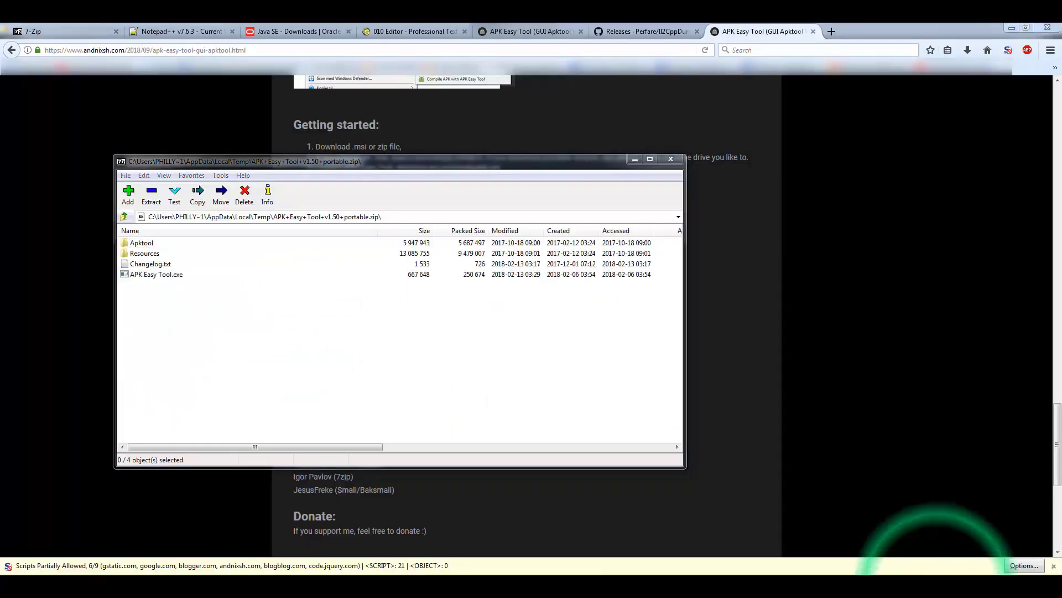
left_click(124, 218)
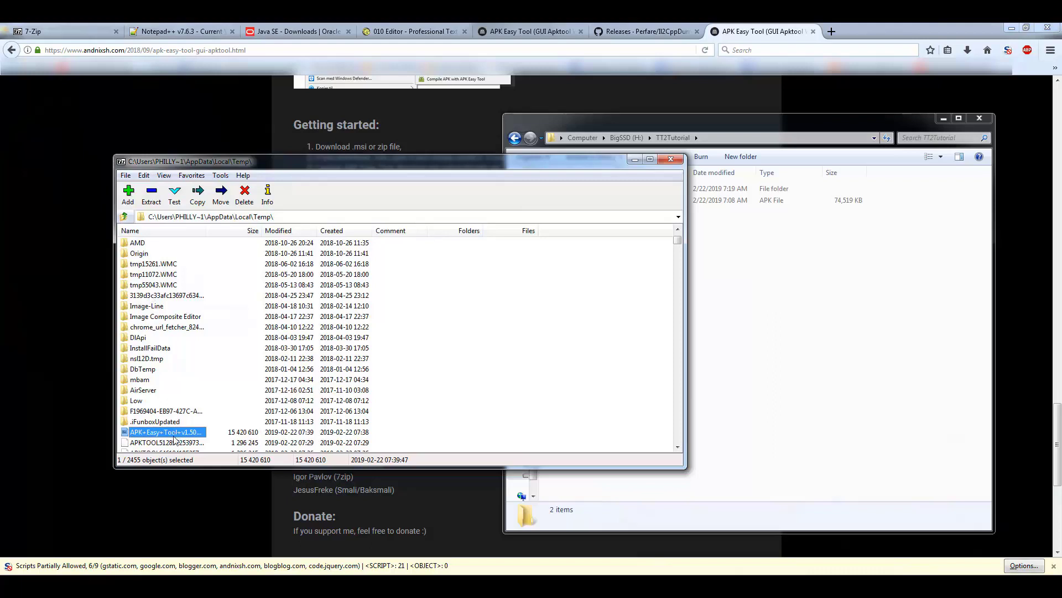
left_click_drag(166, 432, 855, 356)
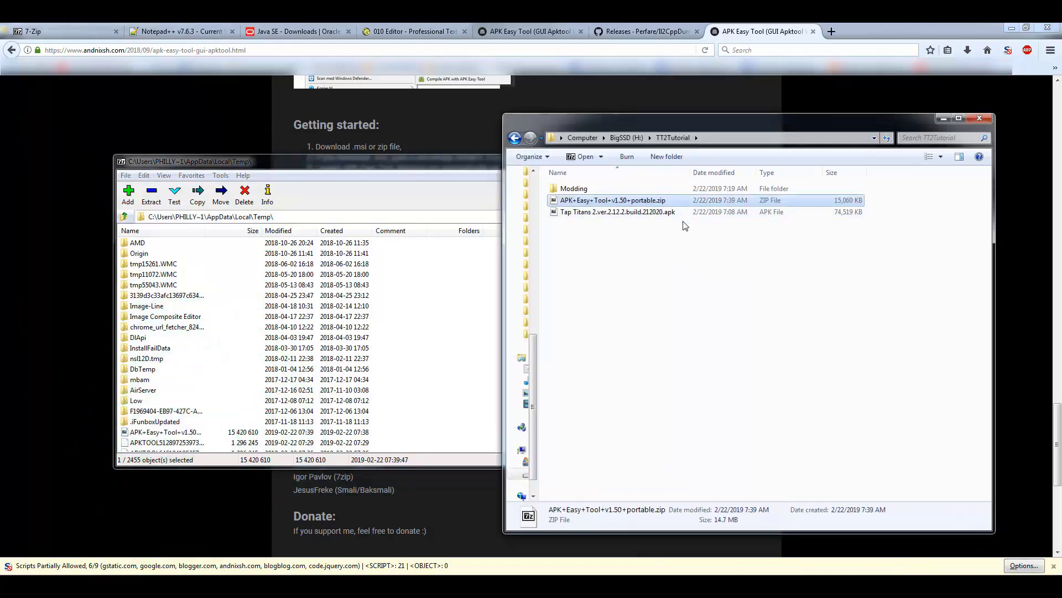
double_click(166, 432)
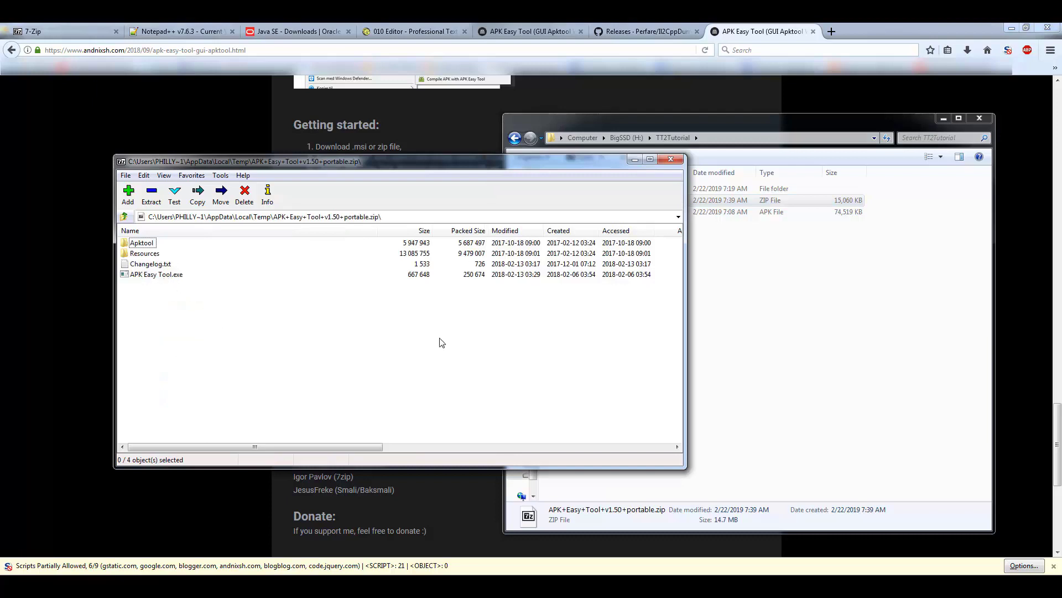
Extract all contents of the APK Easy Tool v1.50 portable archive into the TT2Tutorial folder and close the archive.
left_click_drag(233, 327, 67, 182)
left_click_drag(148, 264, 762, 348)
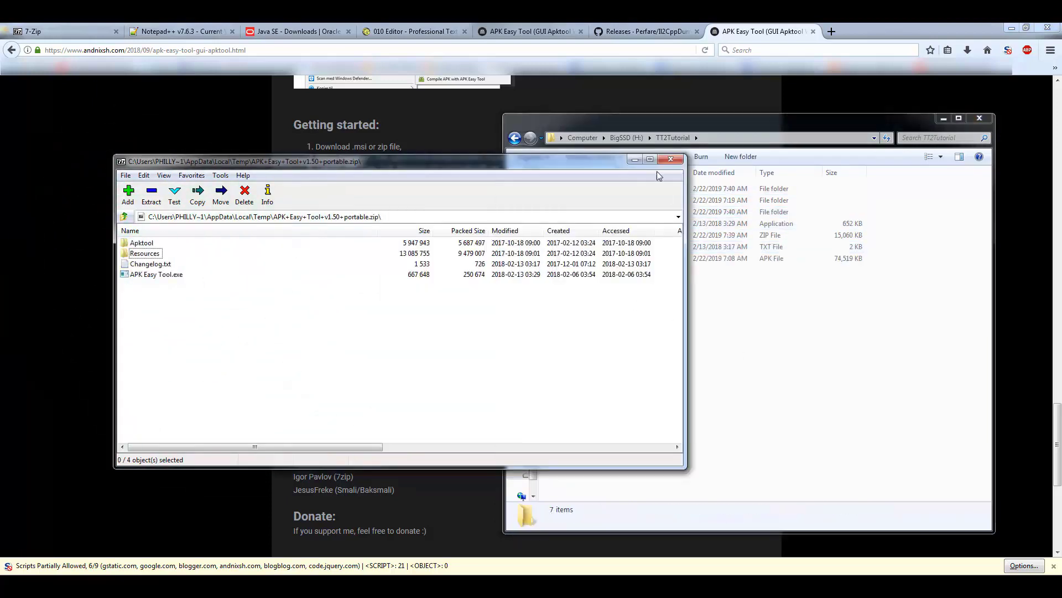
left_click(670, 159)
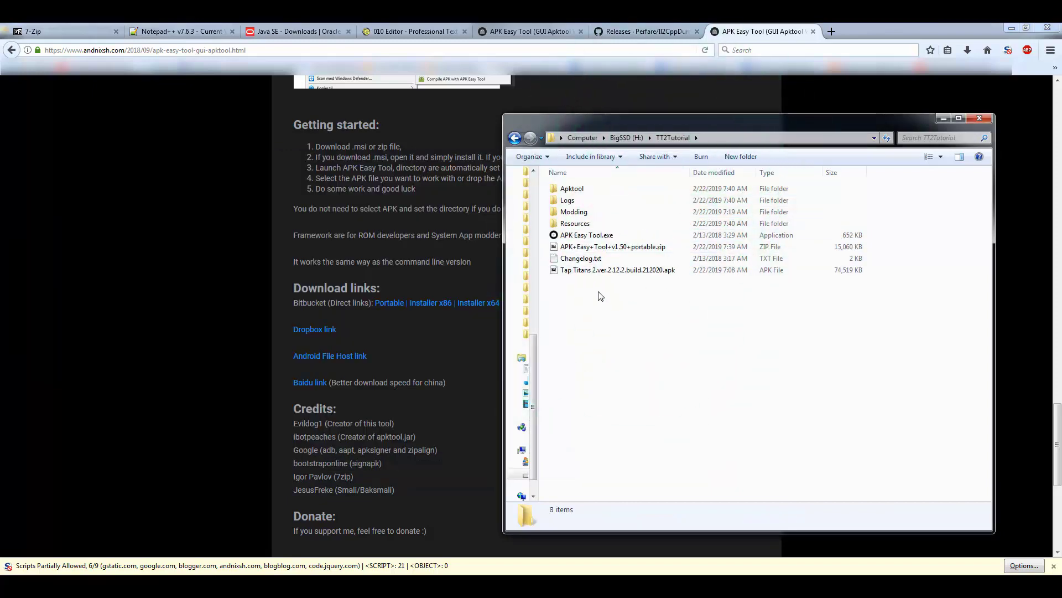
Launch APK Easy Tool.exe from the TT2Tutorial folder and re-setup its working directories to TT2Tutorial.
double_click(586, 234)
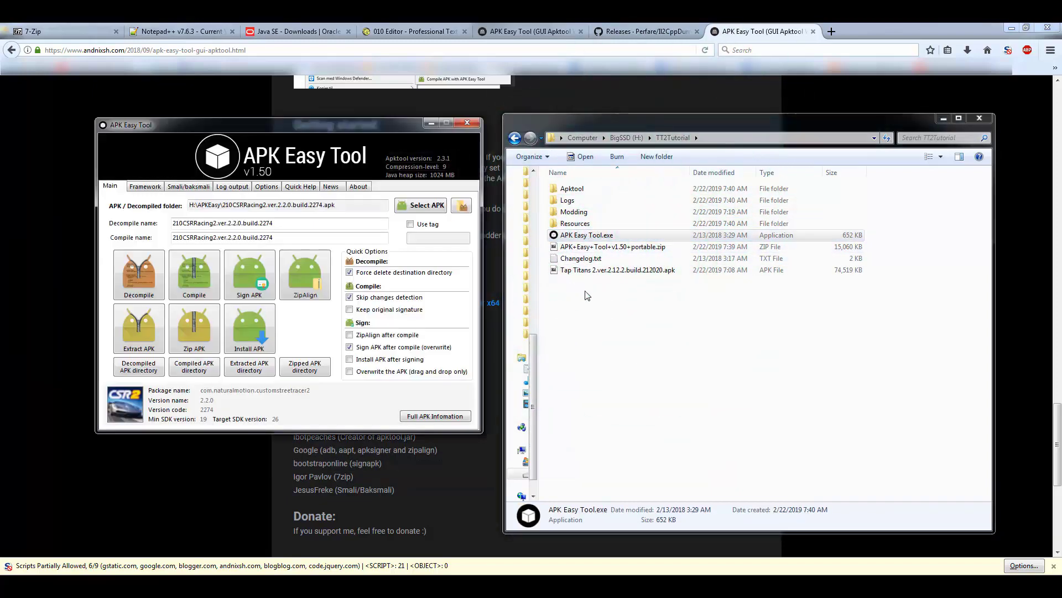
left_click(234, 187)
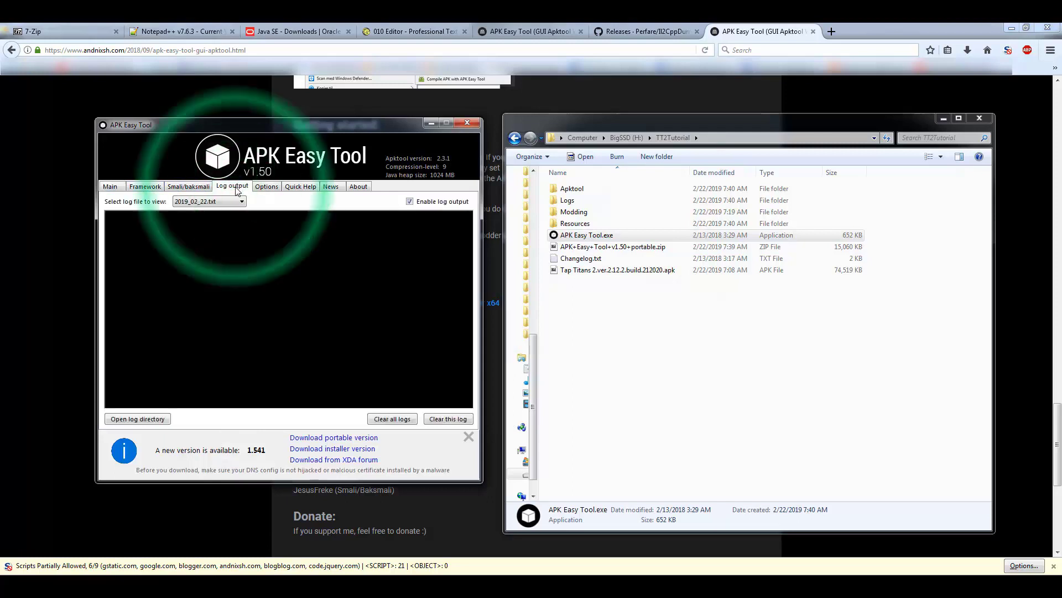
left_click(205, 188)
left_click(266, 186)
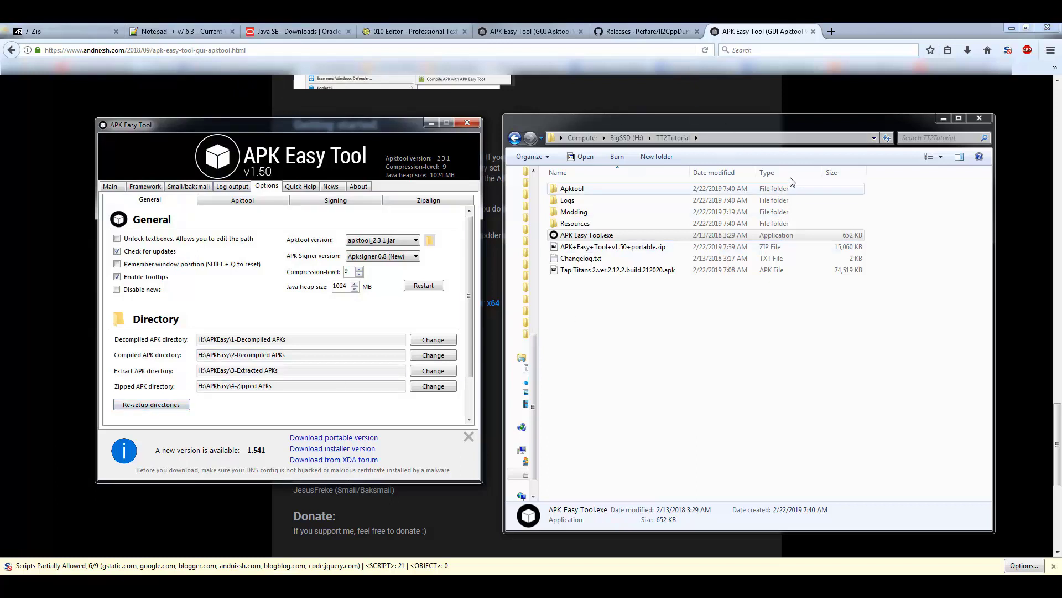
left_click(175, 406)
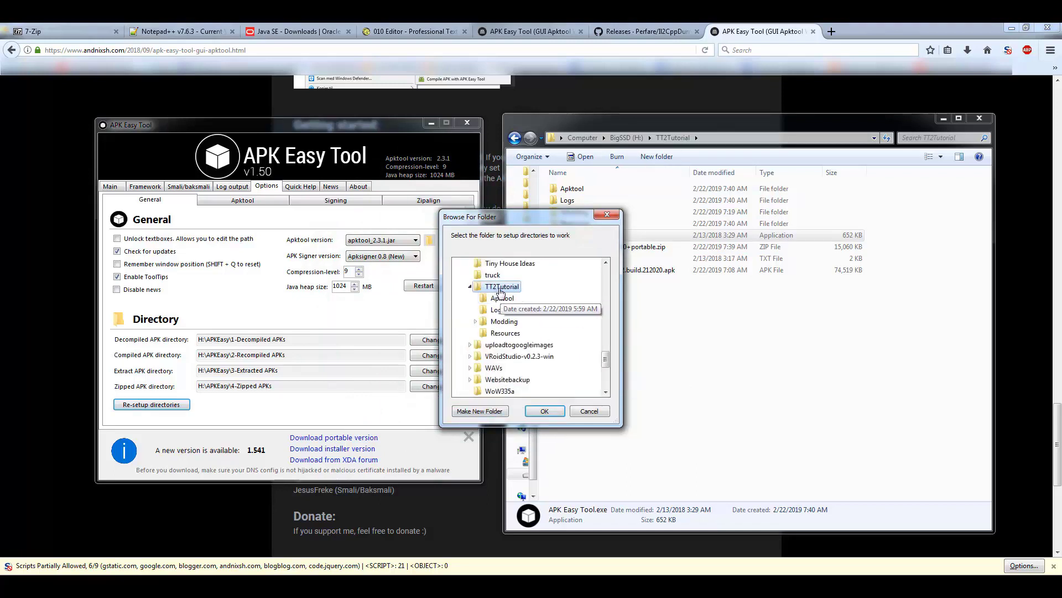
left_click(547, 410)
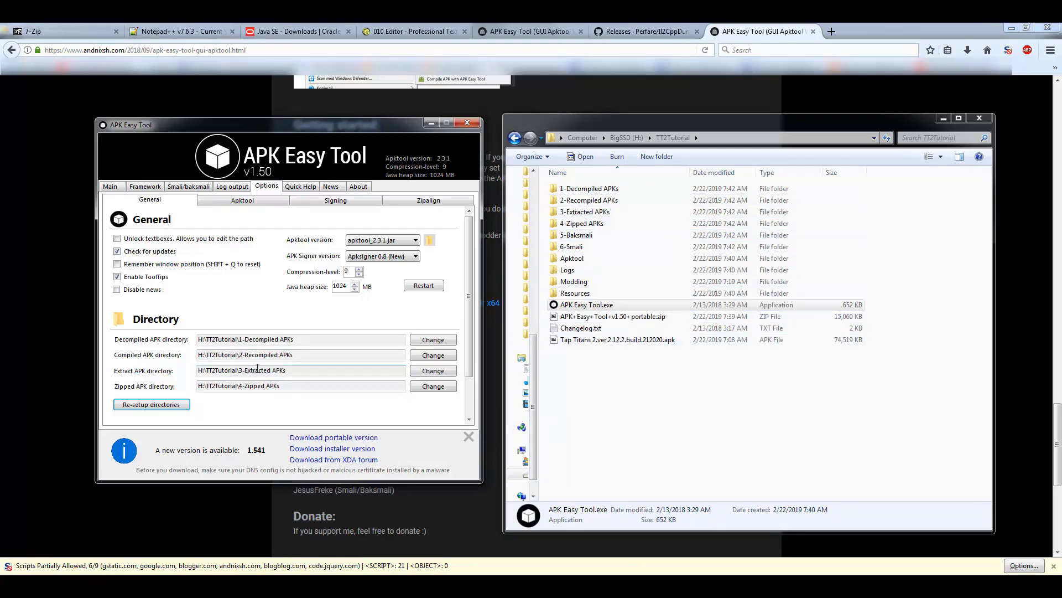
Select Tap Titans 2.ver.2.12.2.build.212020.apk from the TT2Tutorial folder as the working APK and decompile it.
left_click(110, 186)
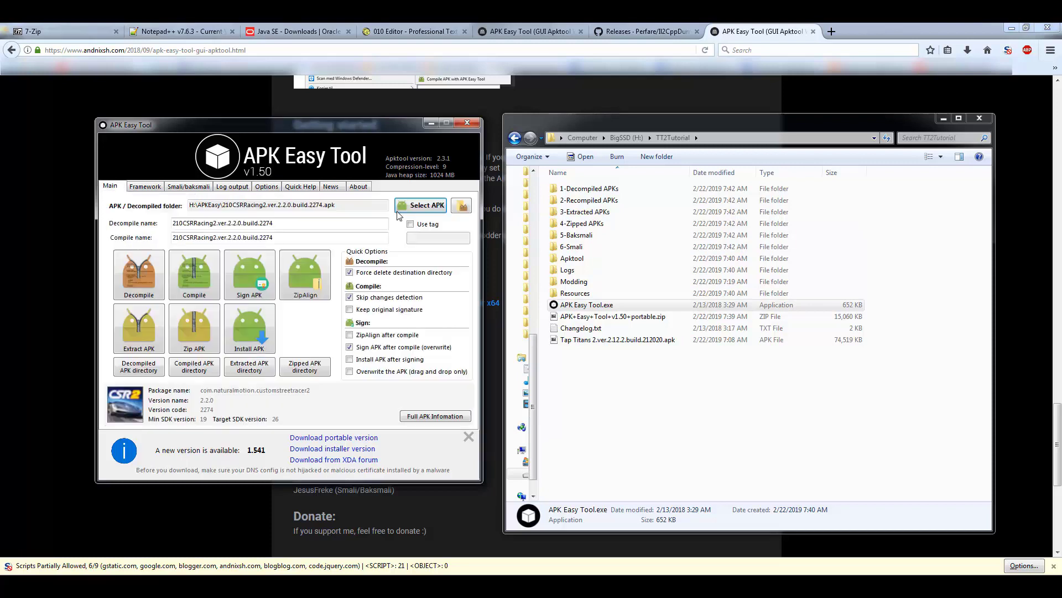
left_click(729, 138)
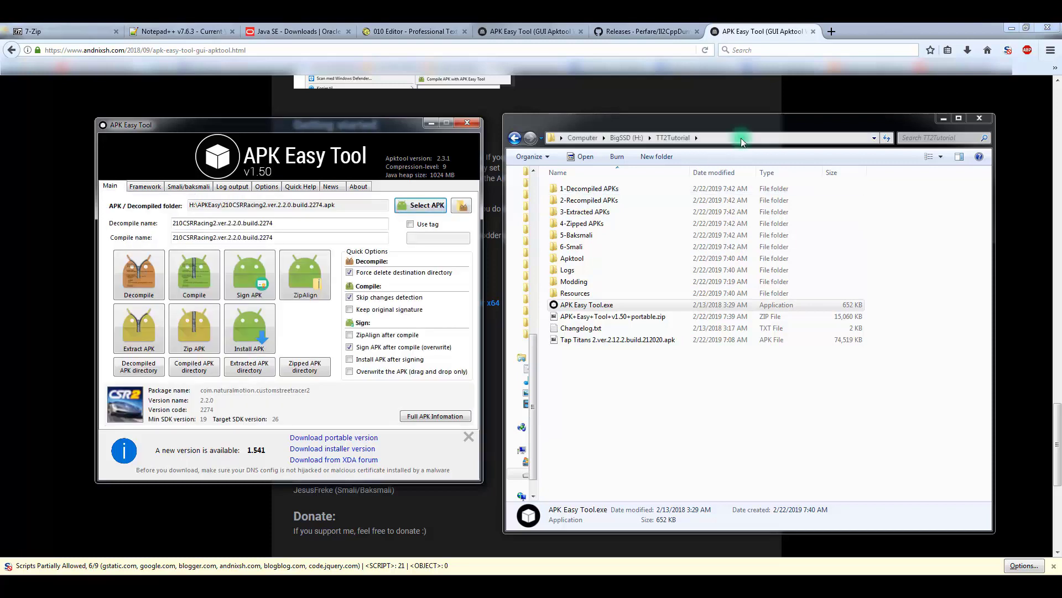
left_click(344, 198)
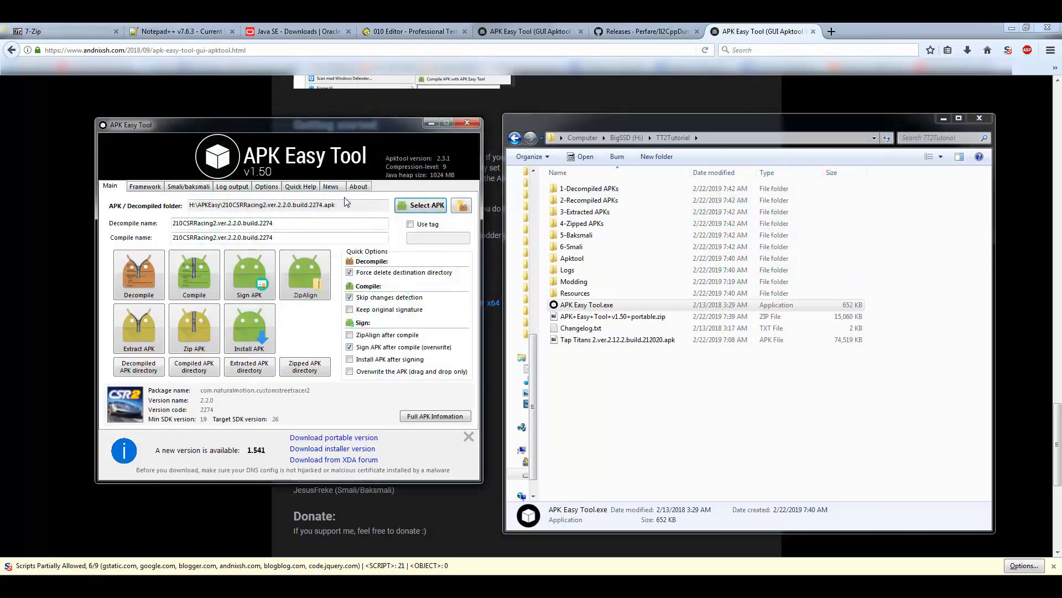
left_click(419, 206)
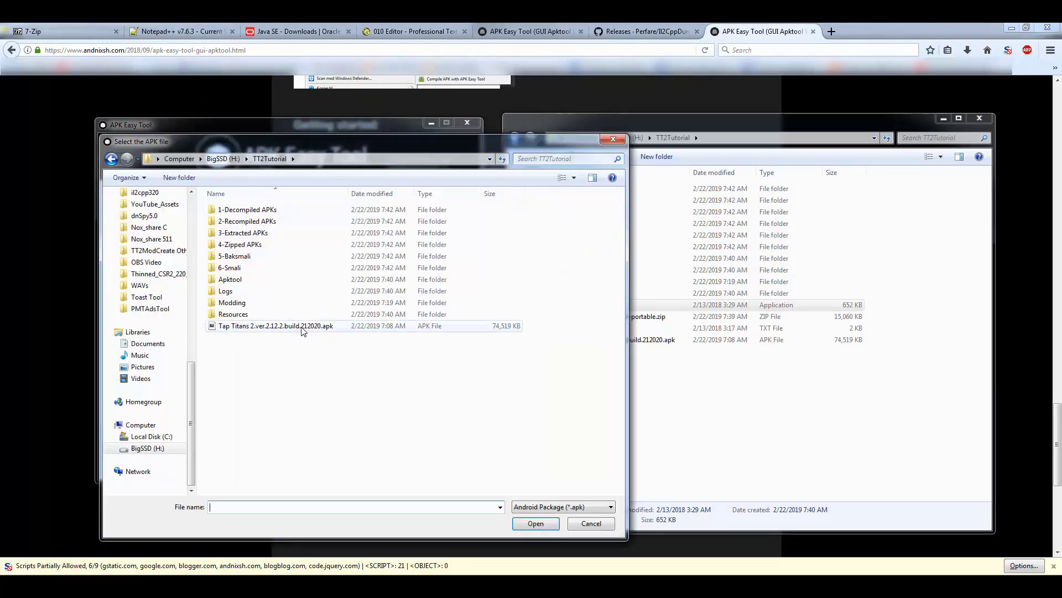
left_click(275, 326)
double_click(280, 327)
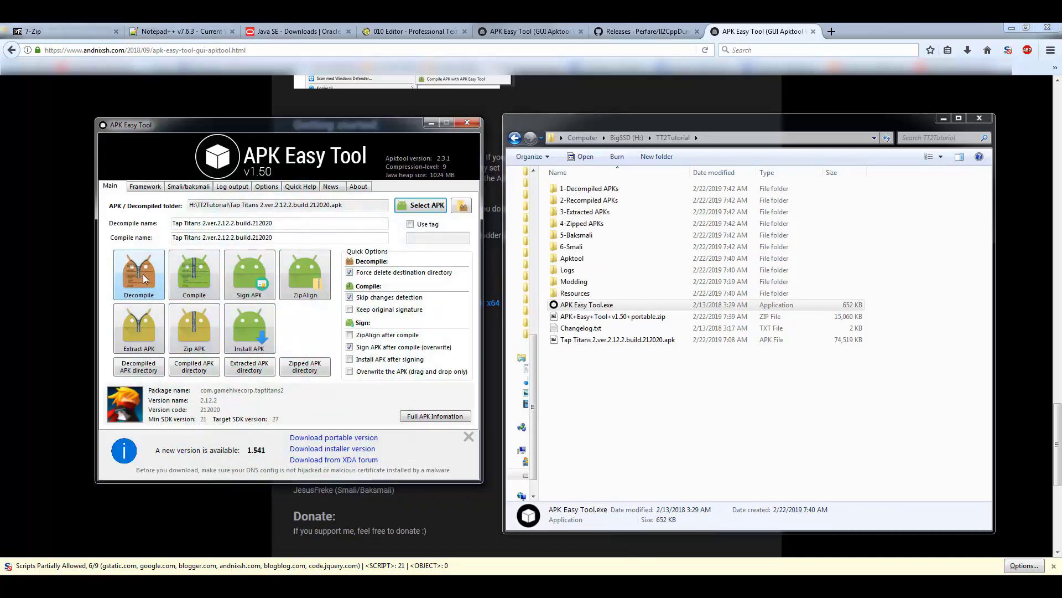
left_click(143, 274)
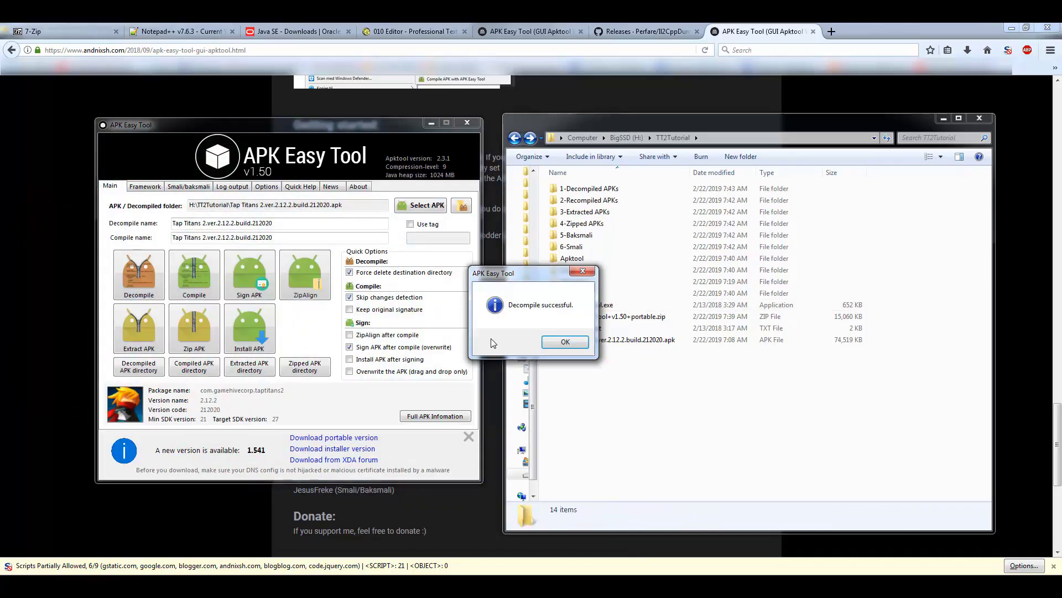
left_click(556, 343)
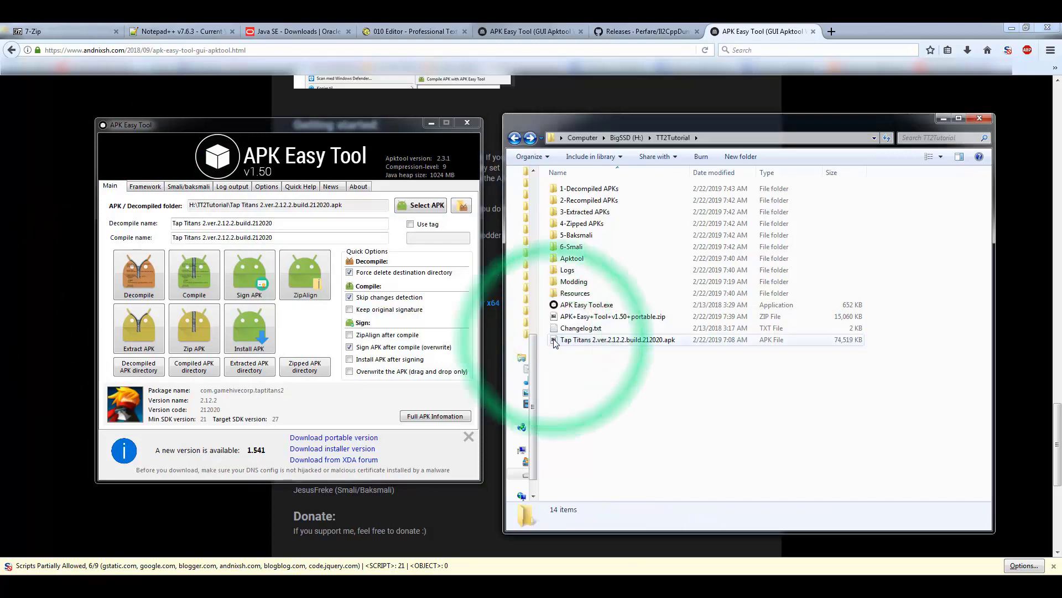
Copy libil2cpp.so from the Modding folder into the decompiled APK's lib\armeabi-v7a folder, replacing the existing file.
double_click(581, 283)
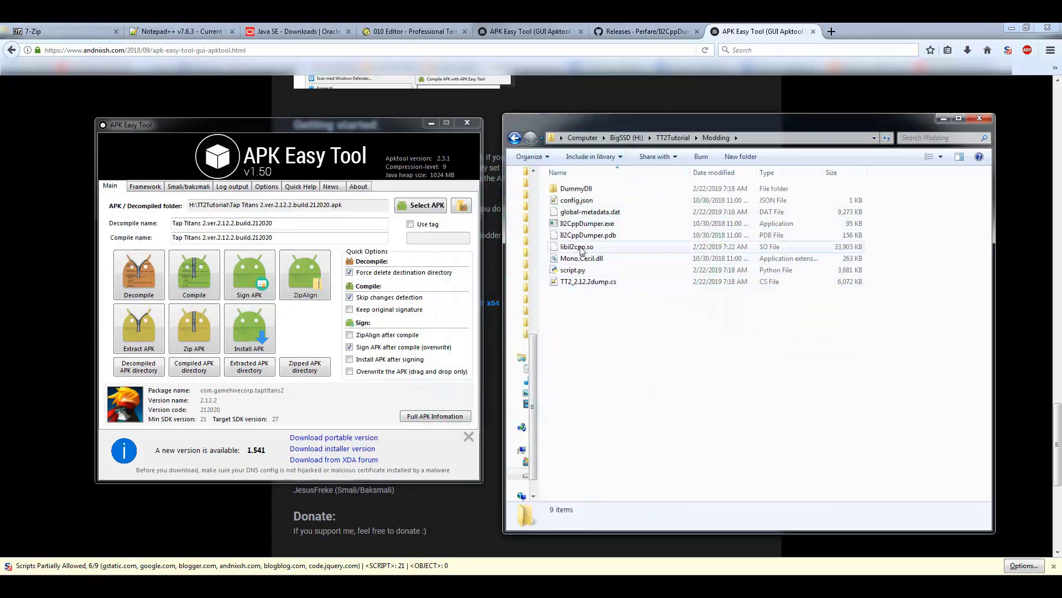
right_click(581, 251)
left_click(609, 397)
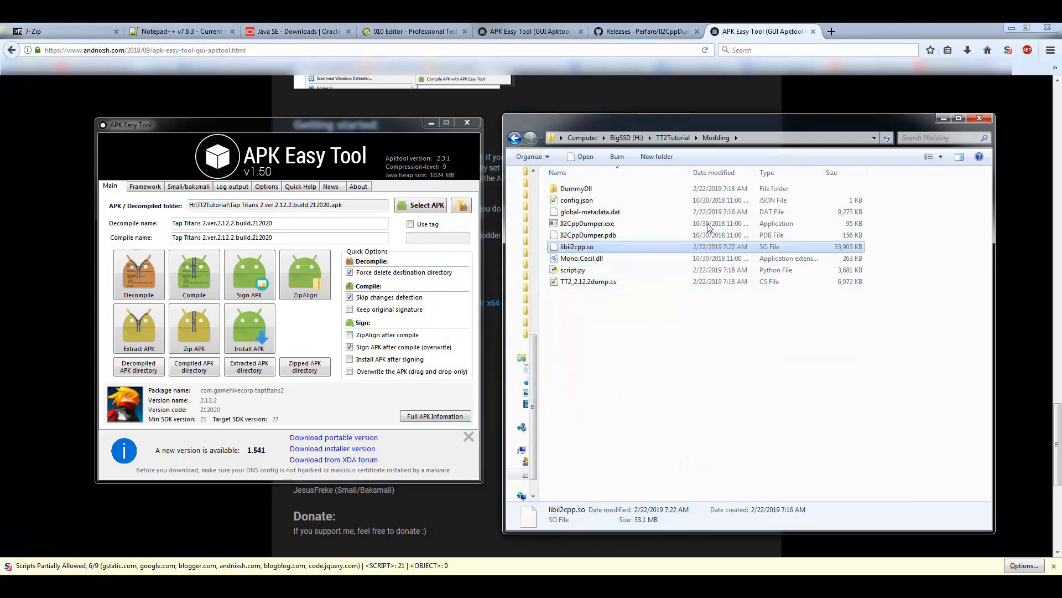
left_click(672, 137)
double_click(595, 189)
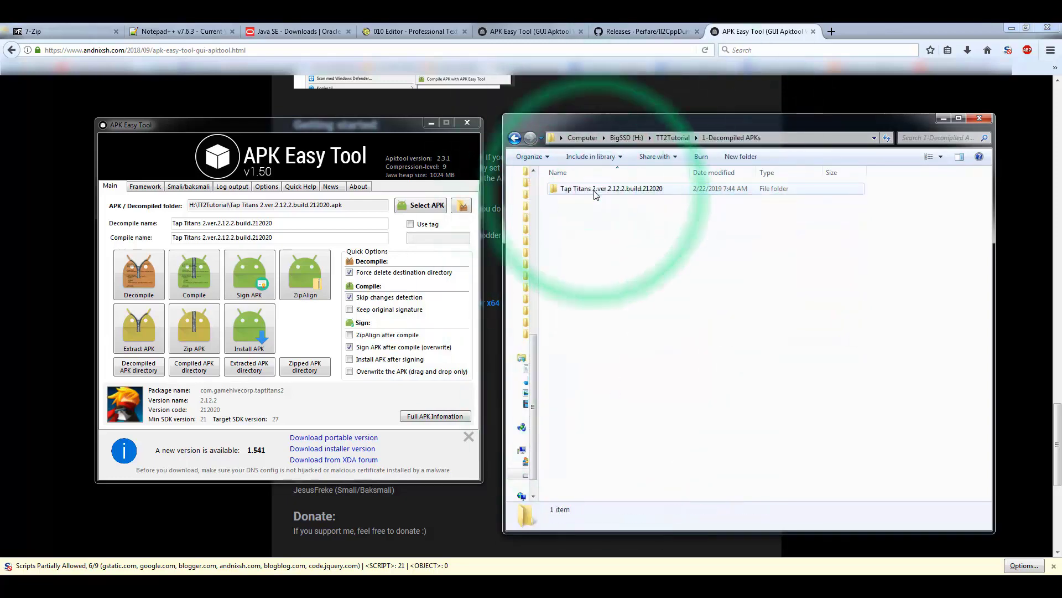
double_click(593, 190)
double_click(584, 201)
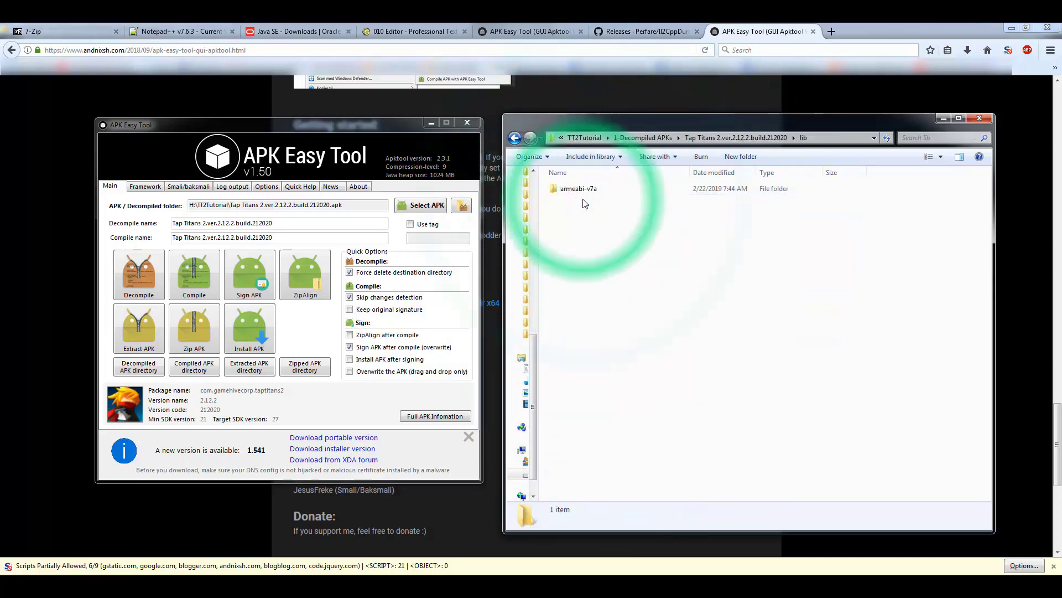
double_click(584, 191)
right_click(725, 281)
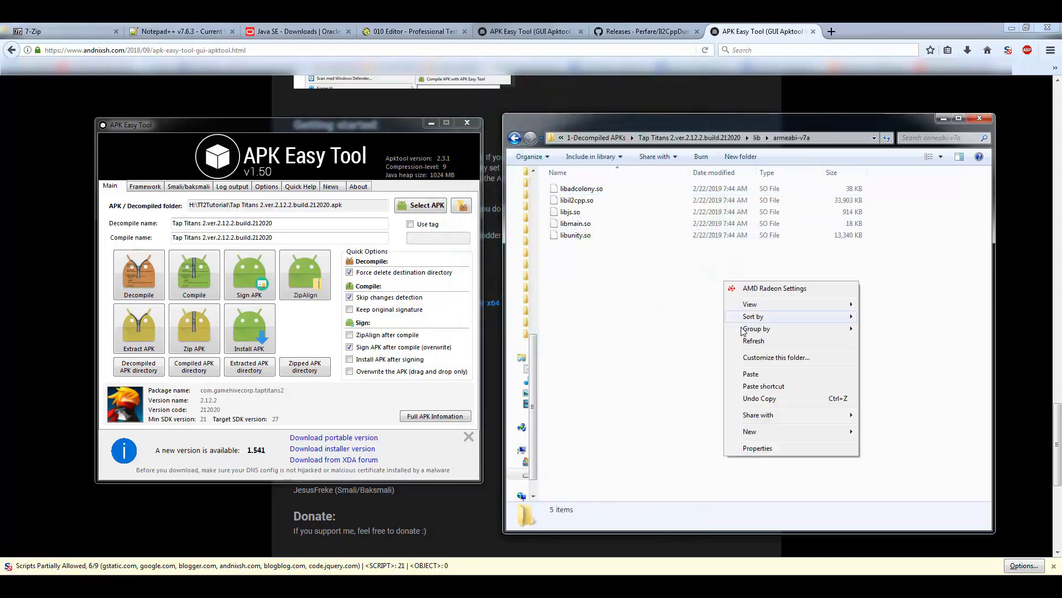
left_click(751, 374)
left_click(470, 219)
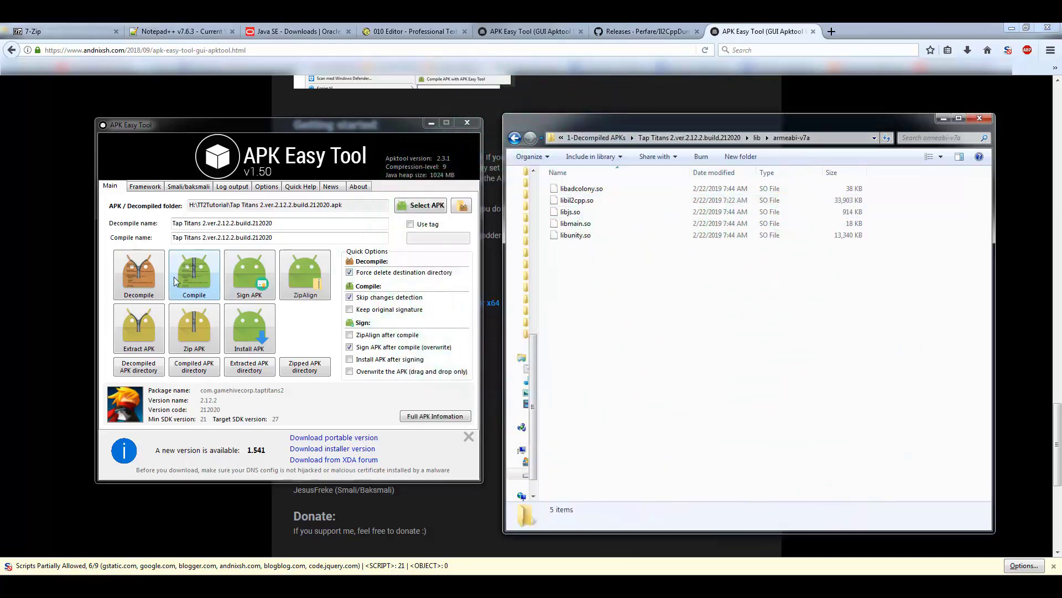
Compile and sign the modified Tap Titans 2 APK, and open the 2-Recompiled APKs folder.
left_click(200, 280)
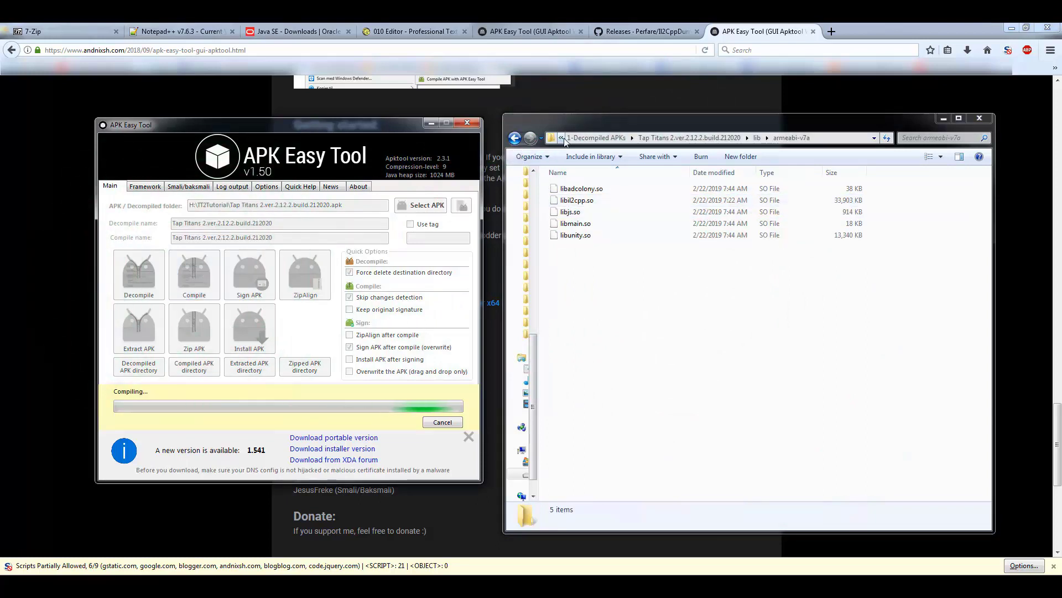
left_click(603, 139)
left_click(673, 137)
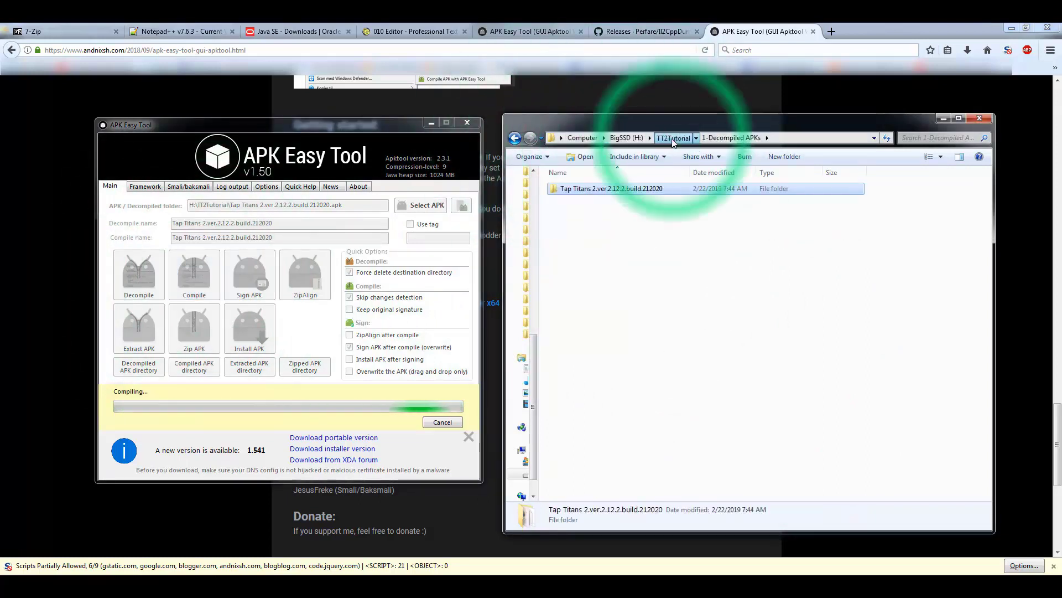
double_click(573, 201)
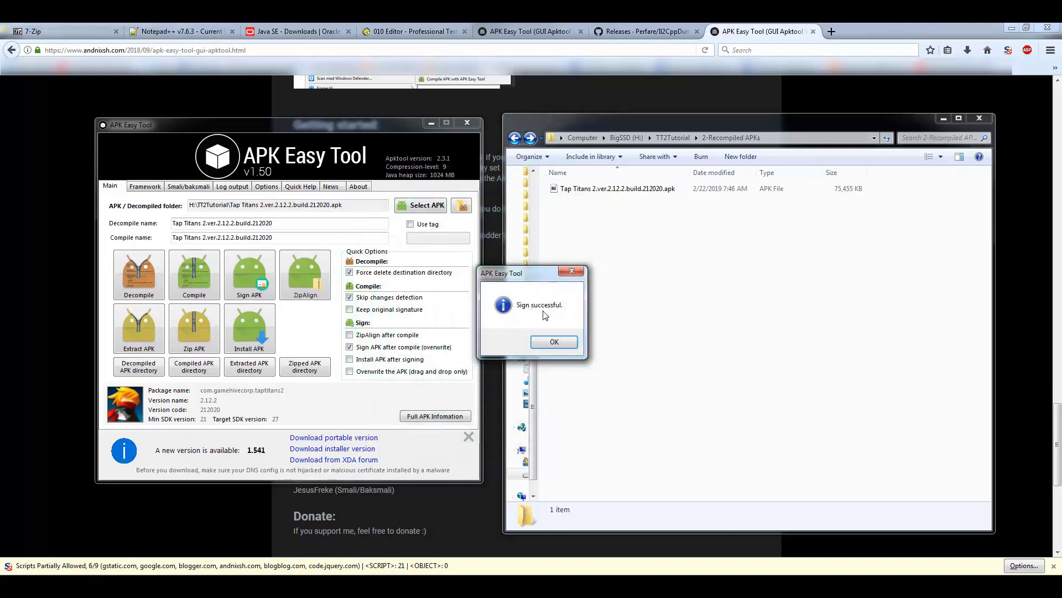
left_click(555, 342)
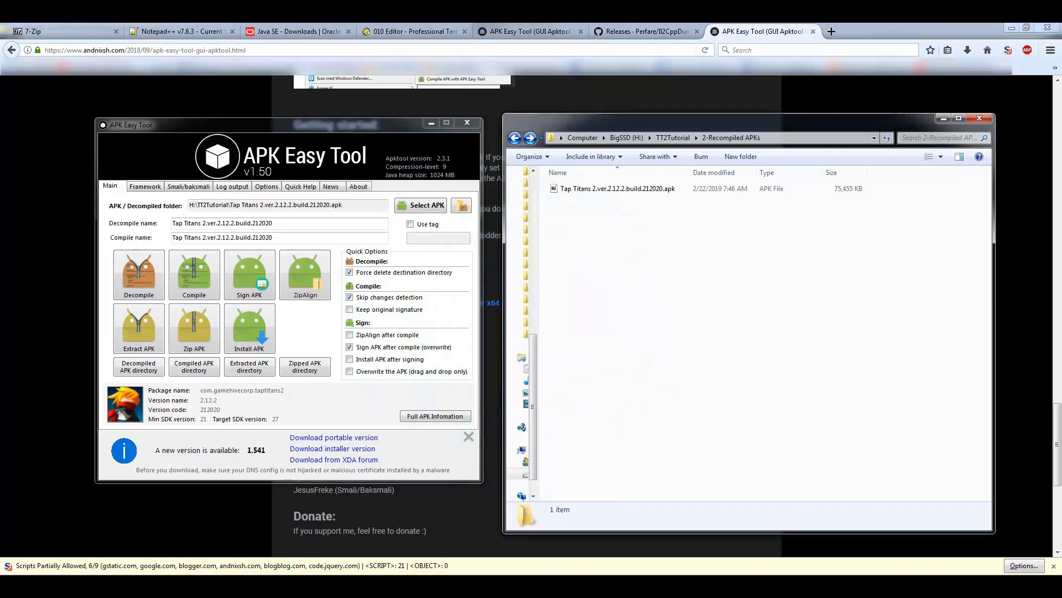
left_click_drag(364, 319, 263, 167)
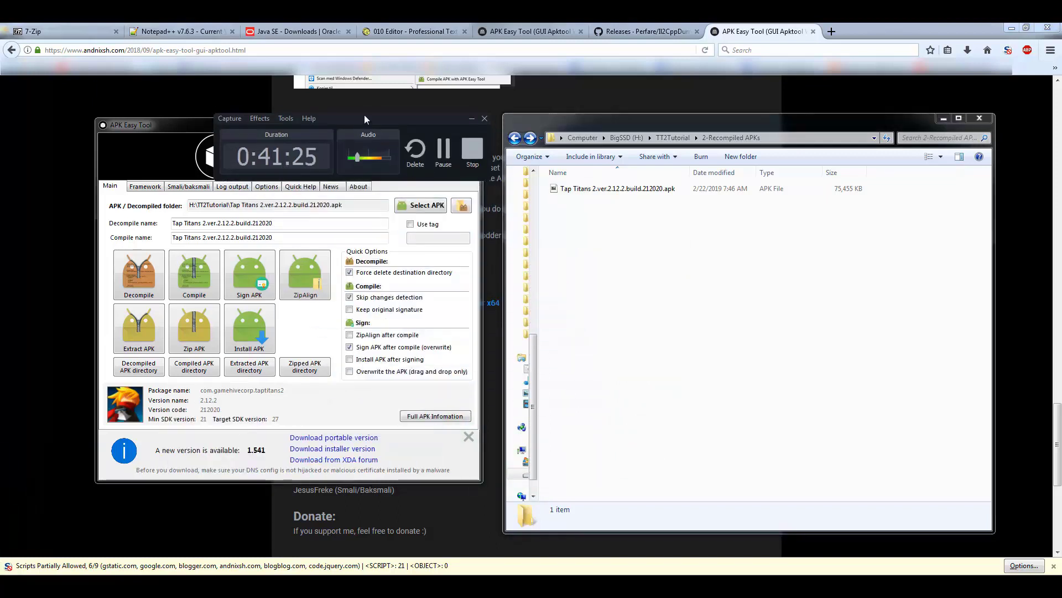
left_click_drag(364, 115, 0, 211)
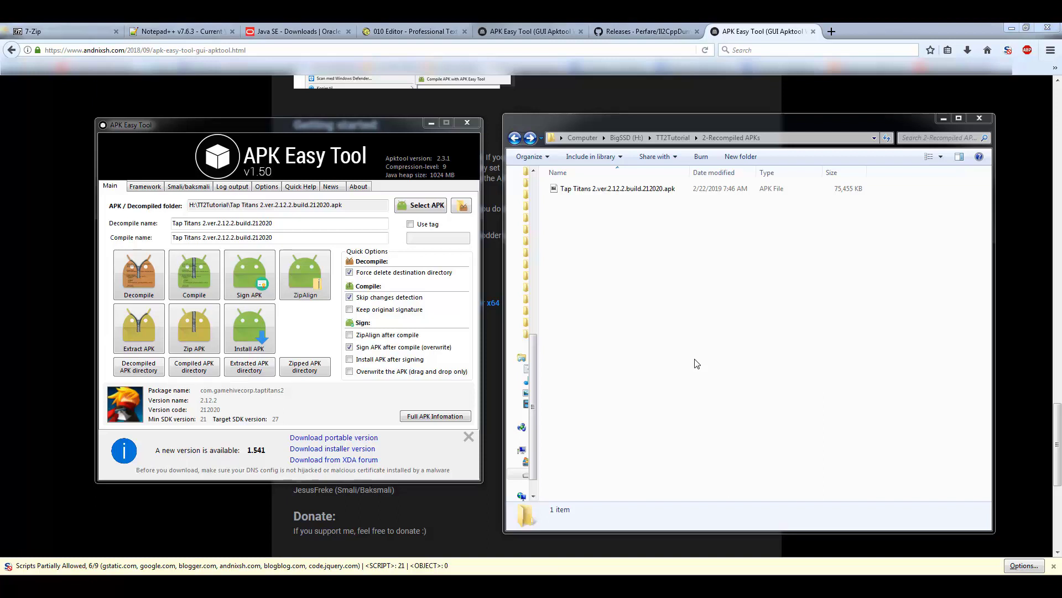
Rename the recompiled APK as ModdedTap Titans 2.ver.2.12.2.build.212020.apk.
left_click(581, 189)
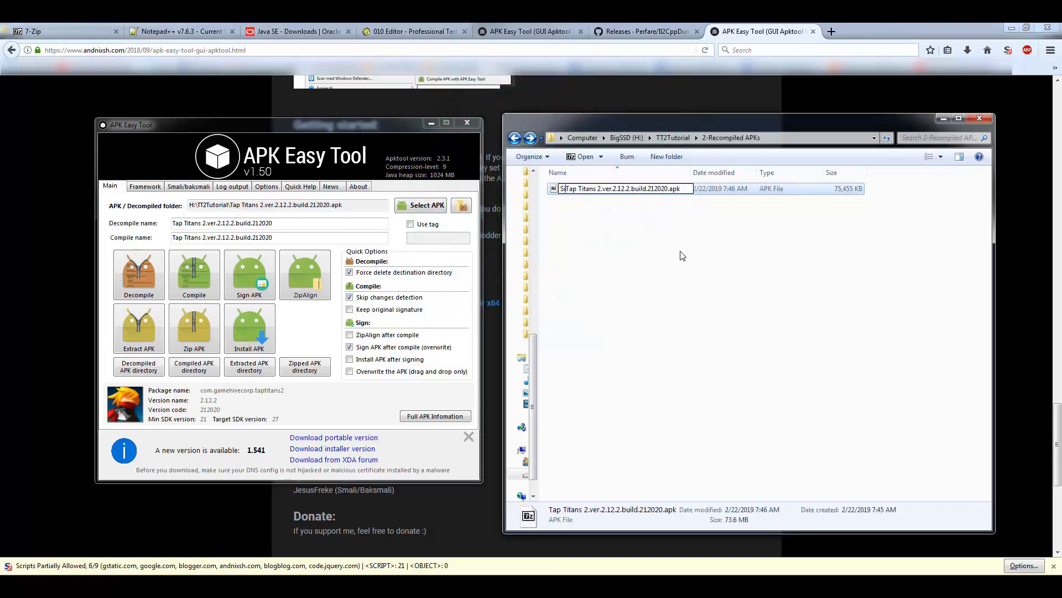
type("ed")
key("Return")
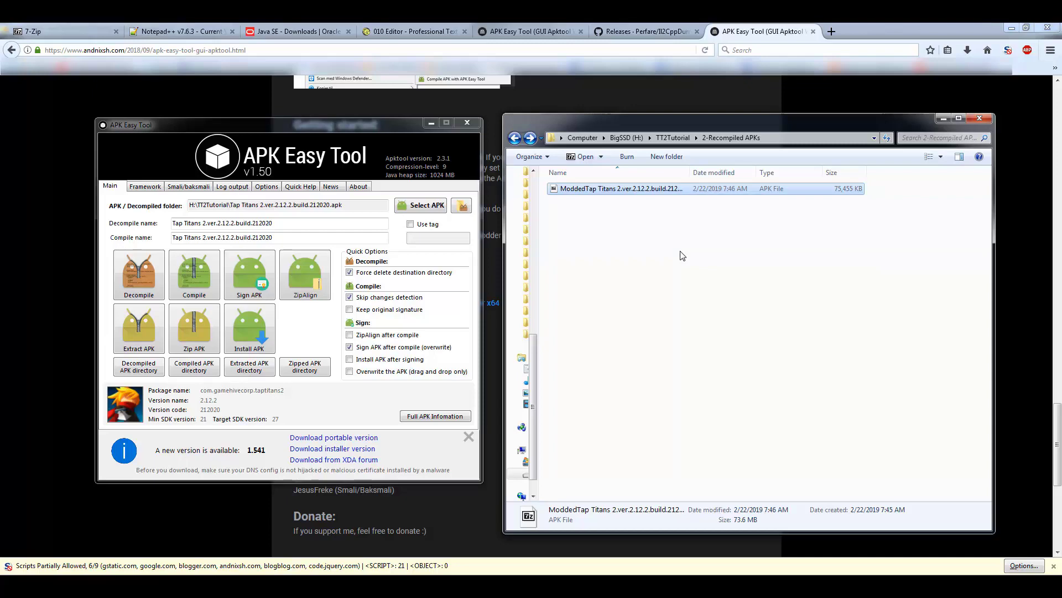
Copy the renamed ModdedTap Titans 2 APK to the Phone storage of the Galaxy S6.
key("alt+Tab")
left_click_drag(619, 188, 368, 453)
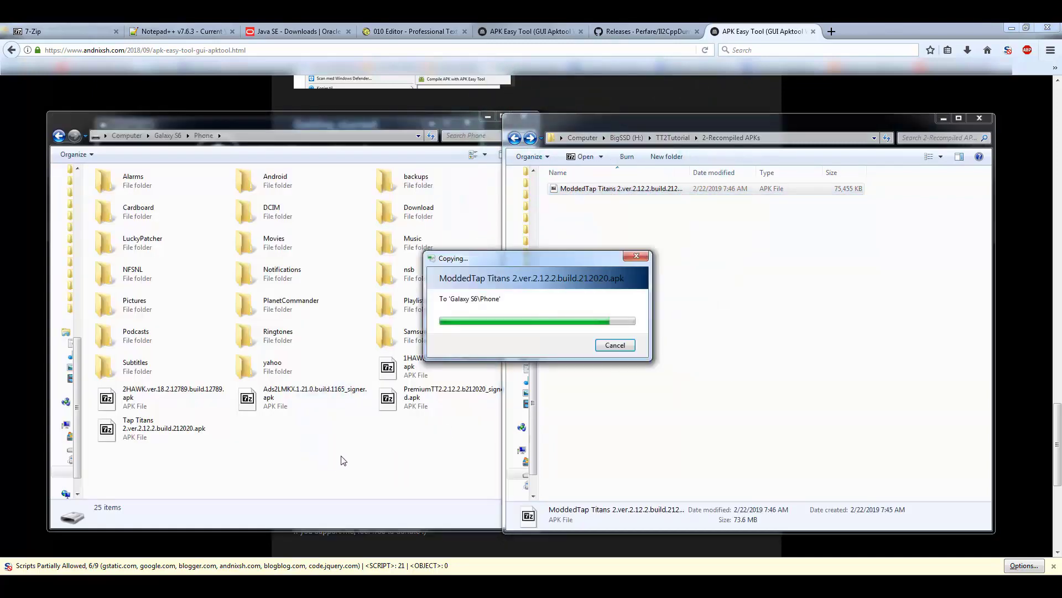
left_click(387, 463)
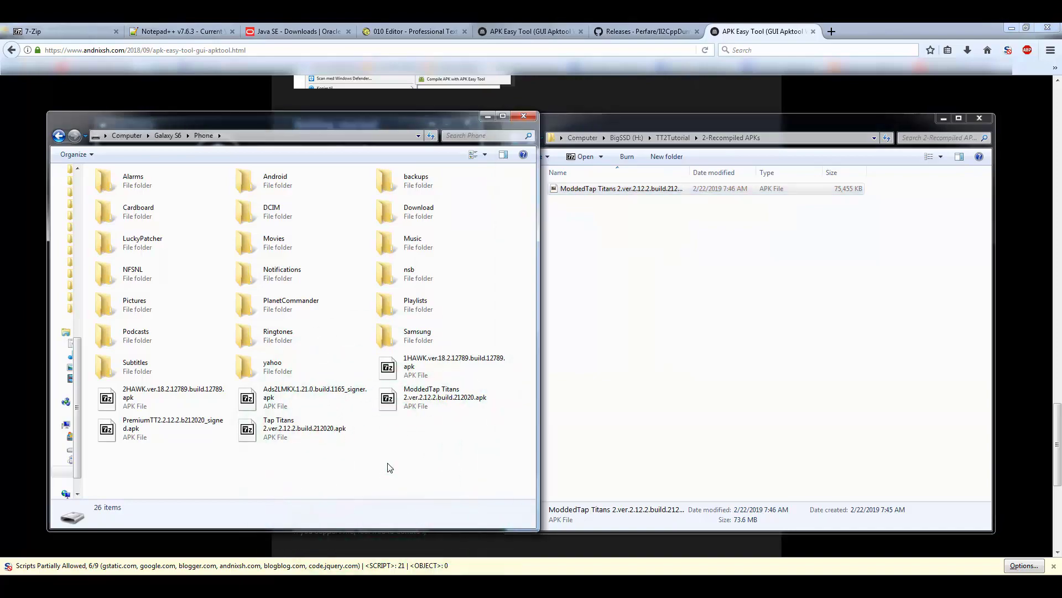